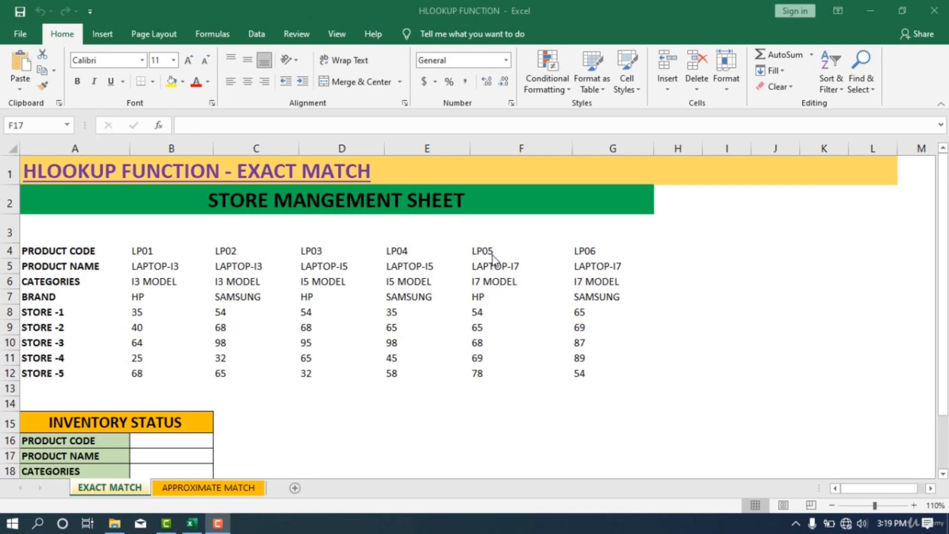
Step: Examine the store management table and the empty Inventory Status form on the Exact Match sheet
scroll(450, 370, down, 1)
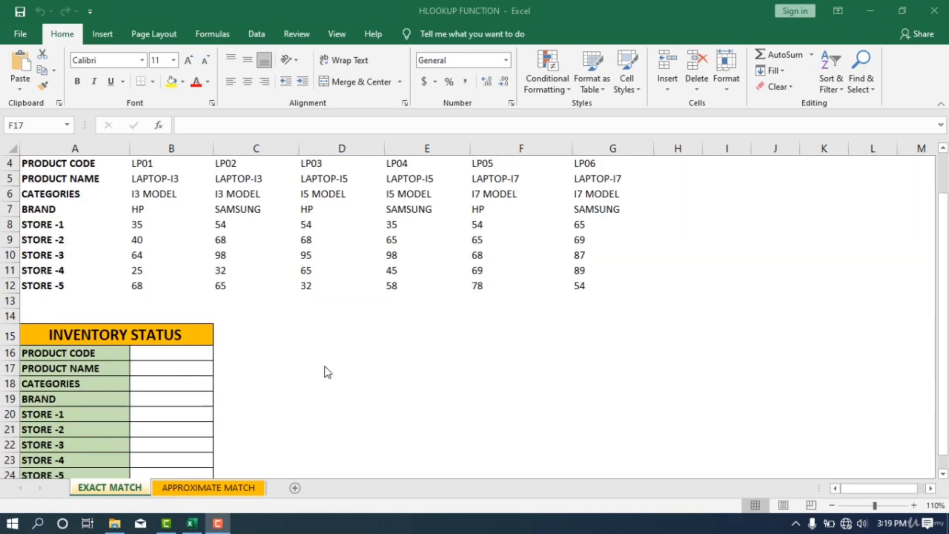
scroll(124, 356, down, 1)
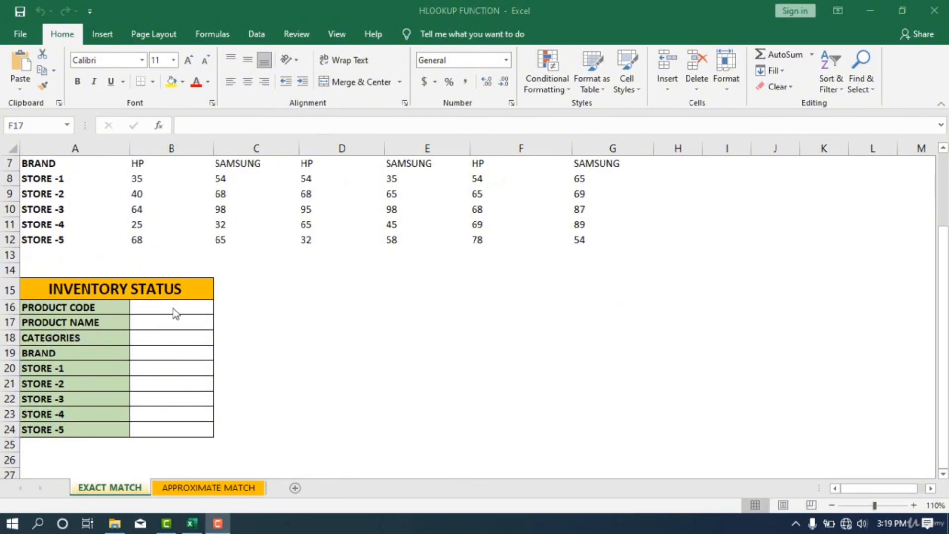
scroll(176, 308, up, 1)
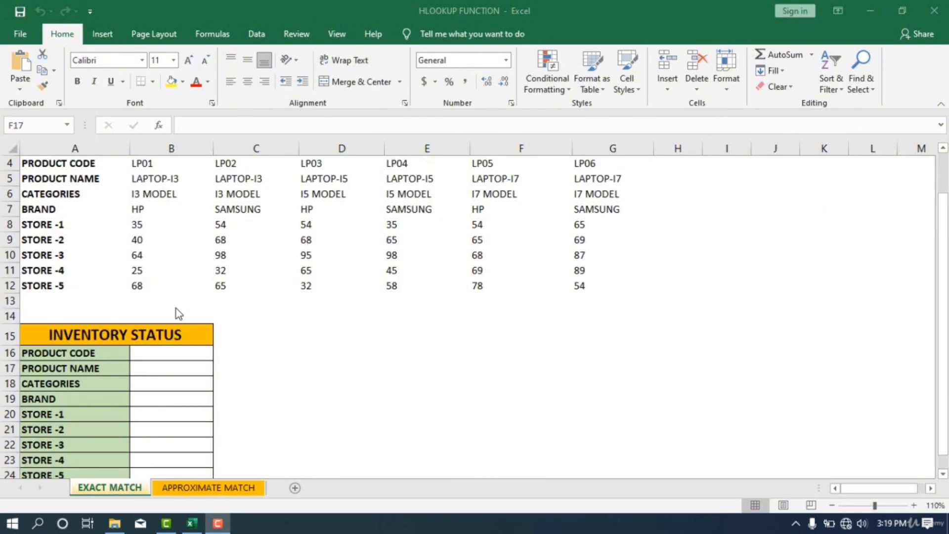
scroll(176, 308, down, 1)
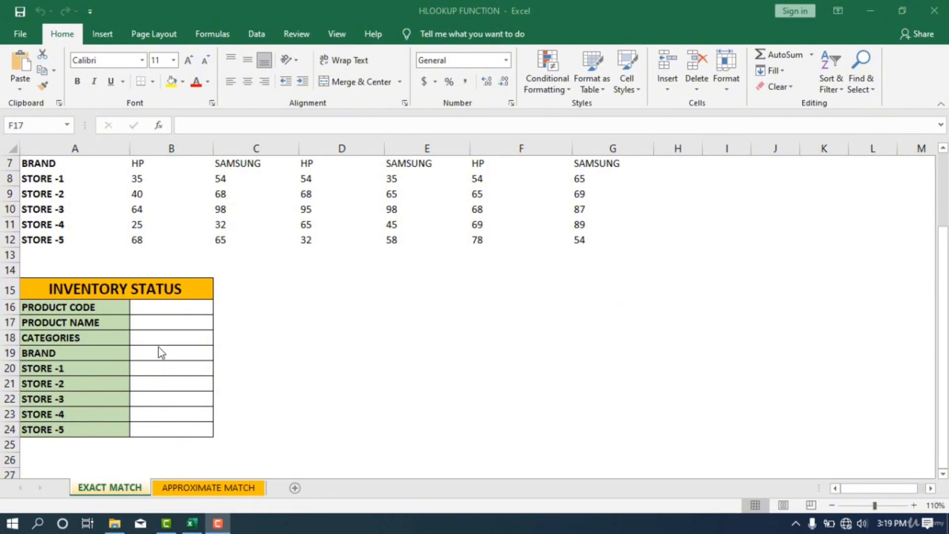
scroll(164, 387, up, 1)
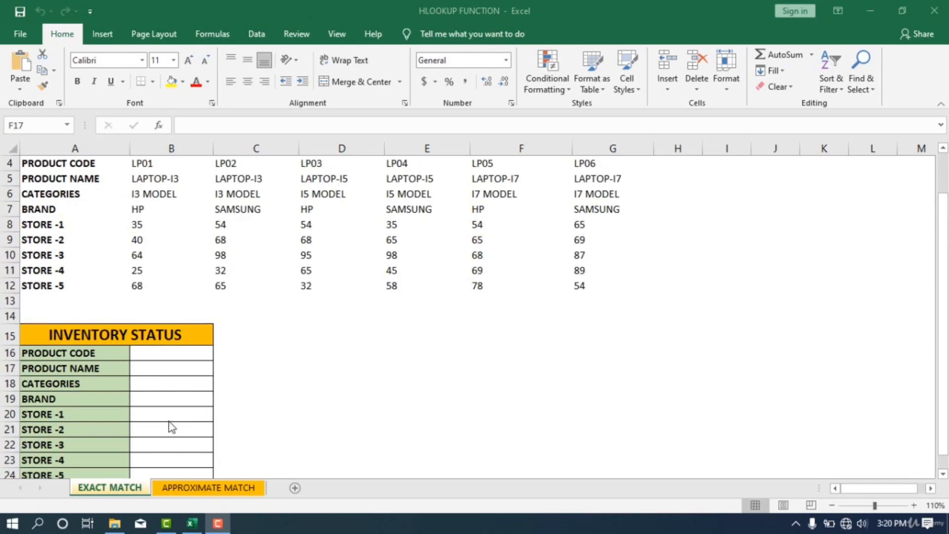
scroll(172, 418, up, 1)
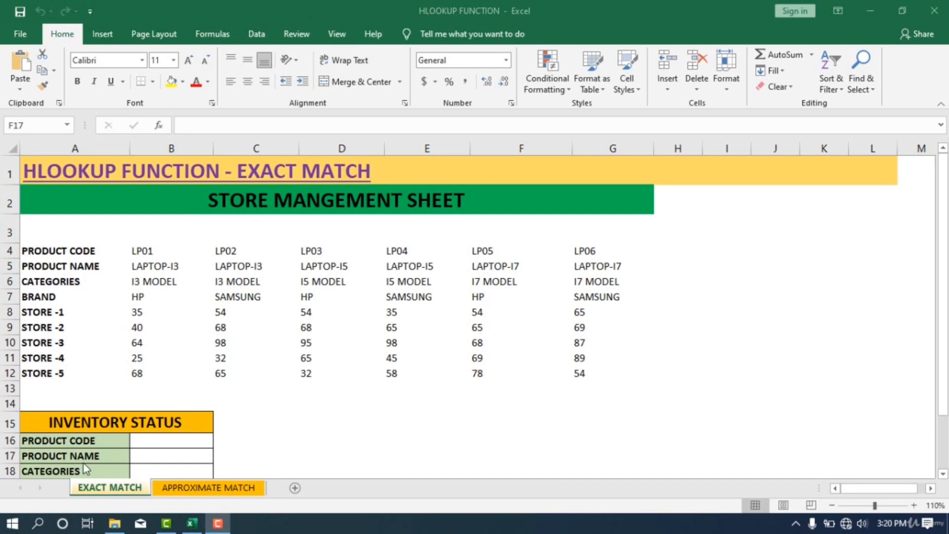
scroll(84, 383, down, 1)
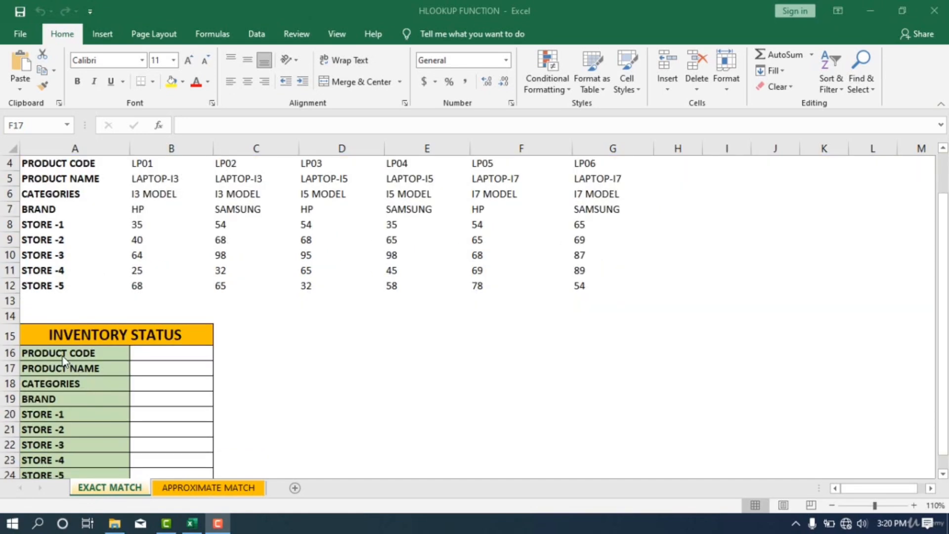
Step: Add list data validation to the Product Code cell B16, using the product codes in =$B$4:$G$4 as its source
click(155, 351)
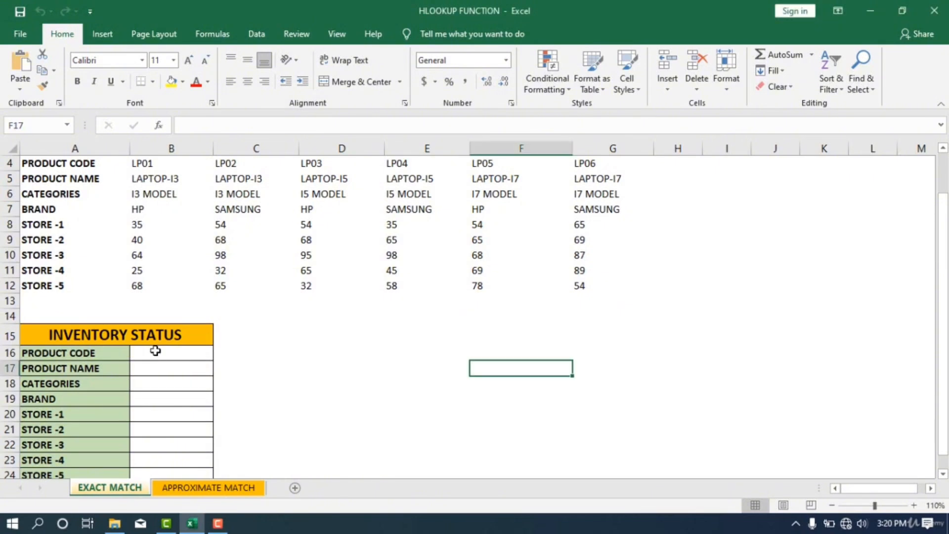
click(155, 350)
scroll(155, 351, up, 1)
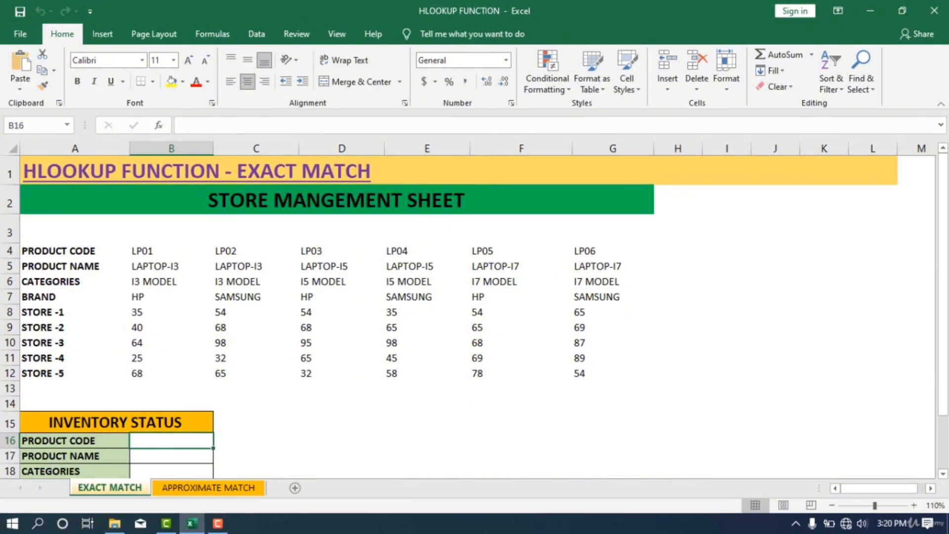
click(257, 33)
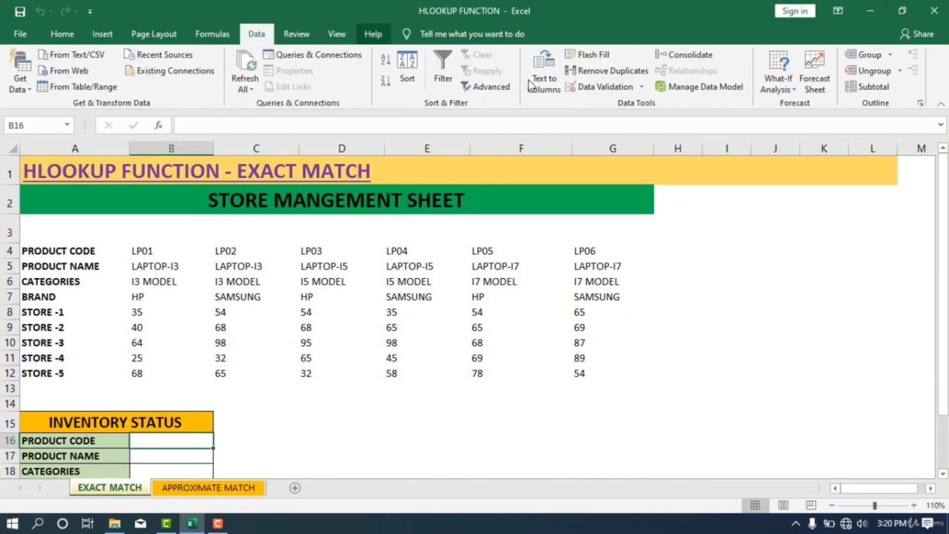
click(606, 90)
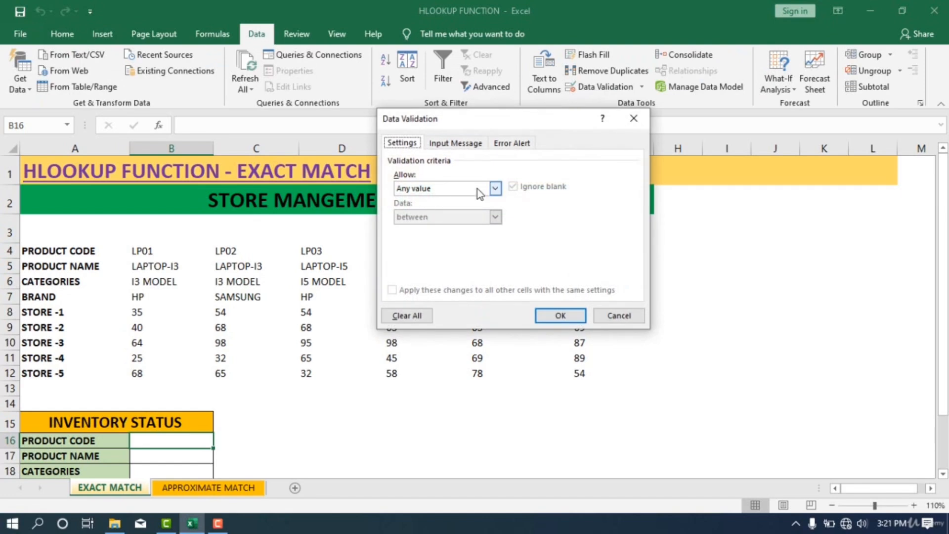
click(495, 188)
click(440, 229)
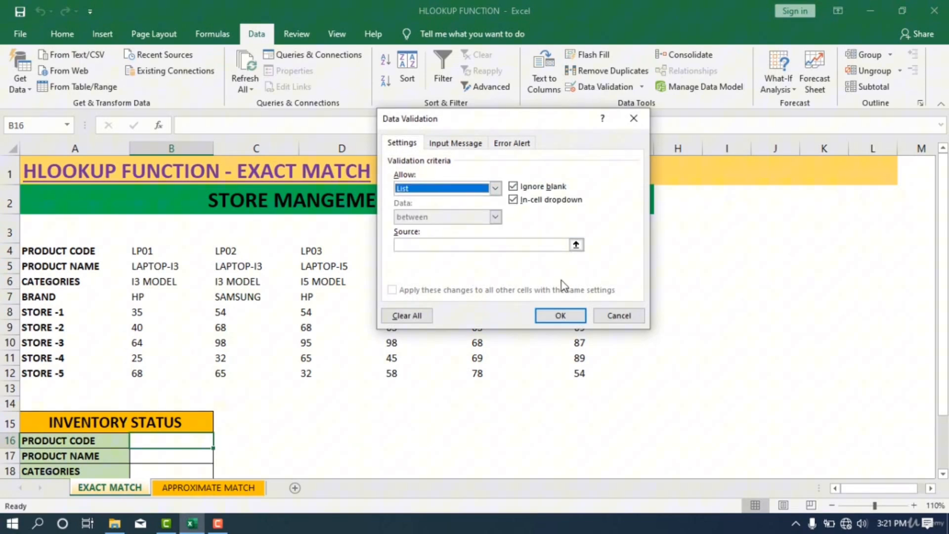
click(589, 251)
drag(141, 250, 588, 246)
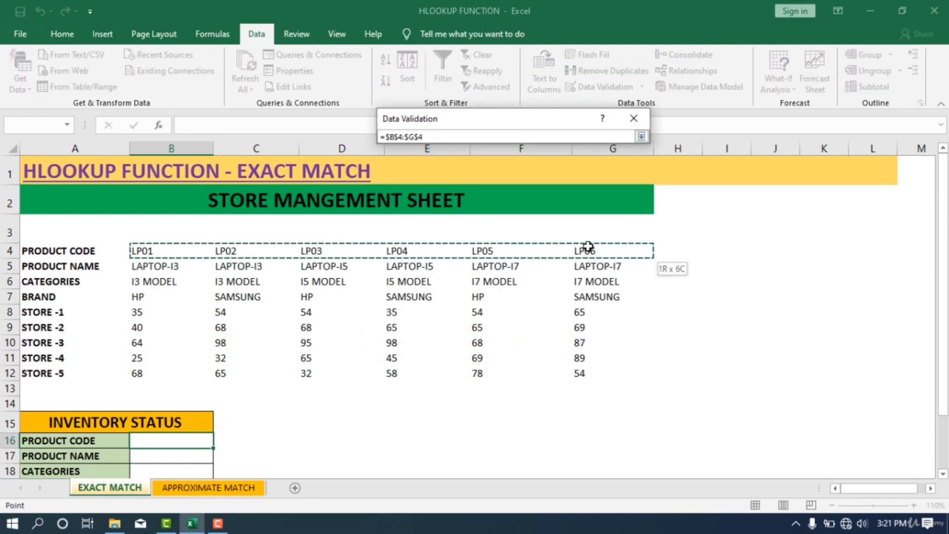
click(641, 136)
click(559, 315)
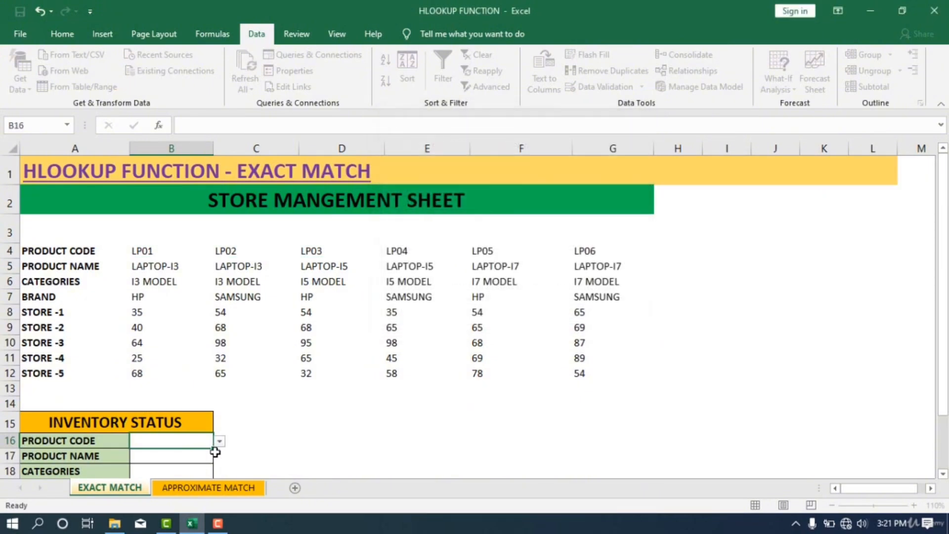
Step: Choose product code LP01 for cell B16 in the Inventory Status form
scroll(188, 430, down, 2)
click(219, 308)
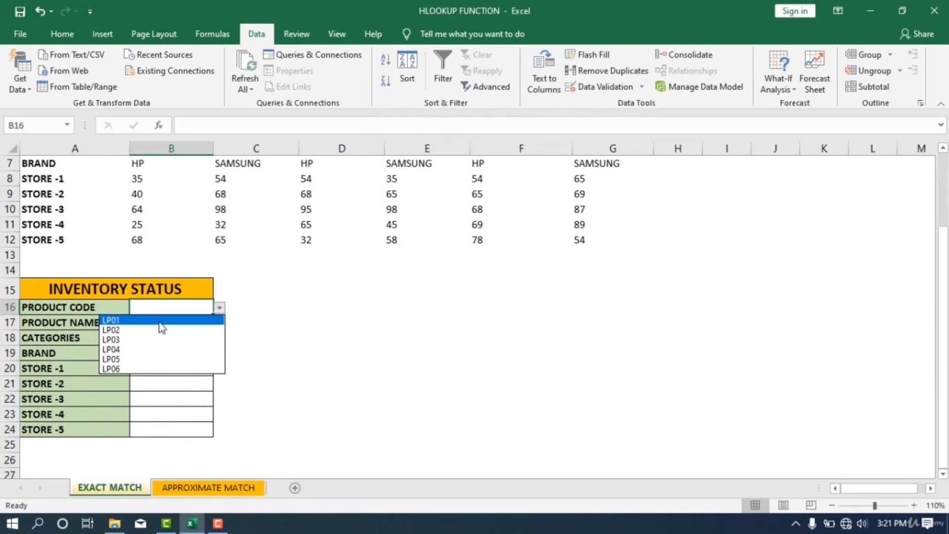
click(260, 320)
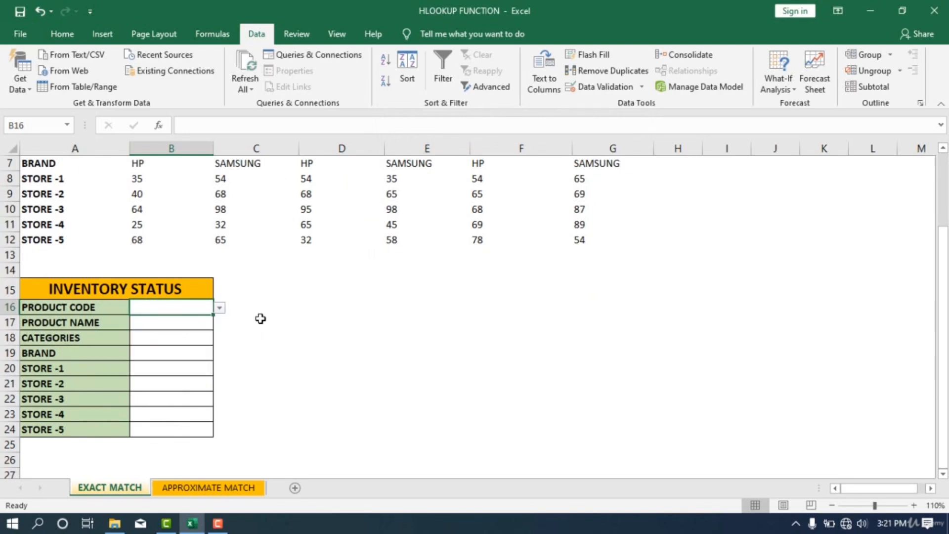
click(219, 308)
click(144, 321)
Step: Start an HLOOKUP formula in the Product Name cell B17 with B16 as the lookup value
scroll(133, 333, up, 1)
scroll(135, 369, up, 1)
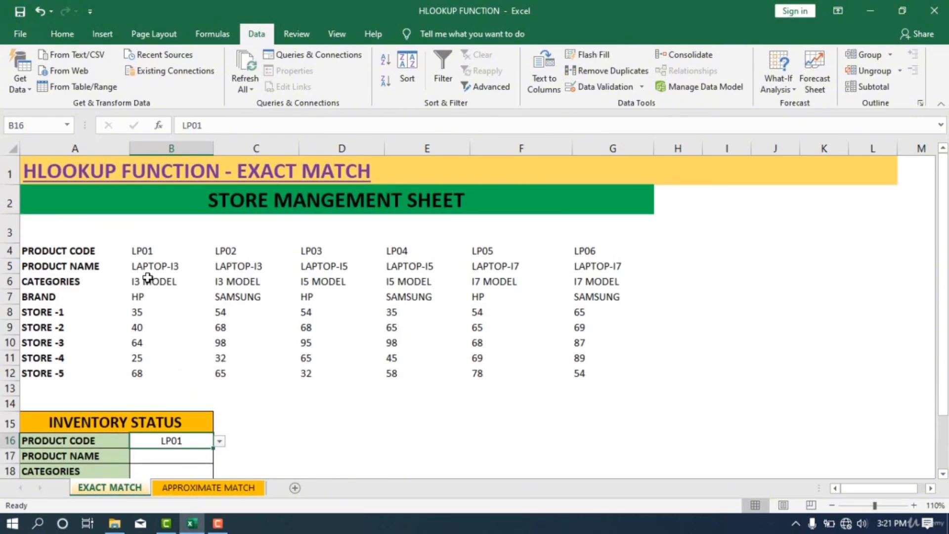
click(165, 455)
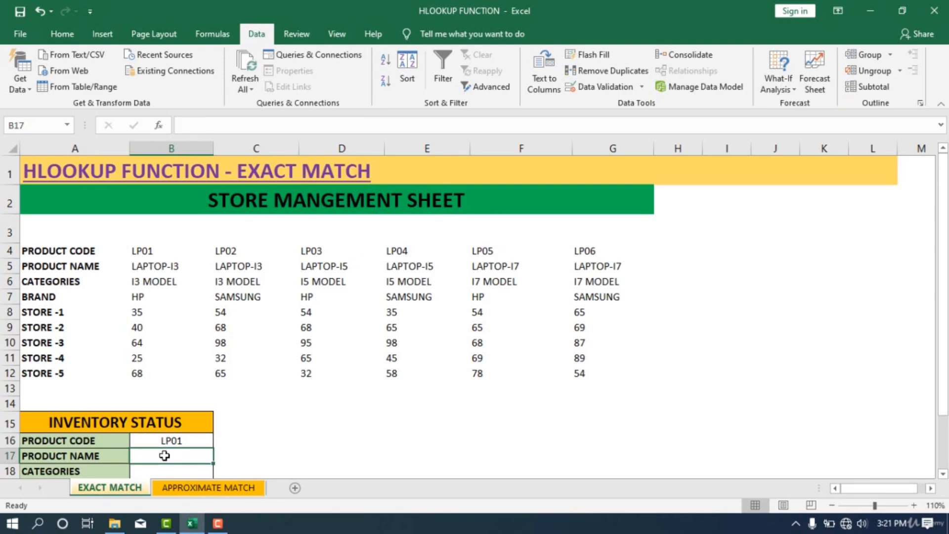
text(=)
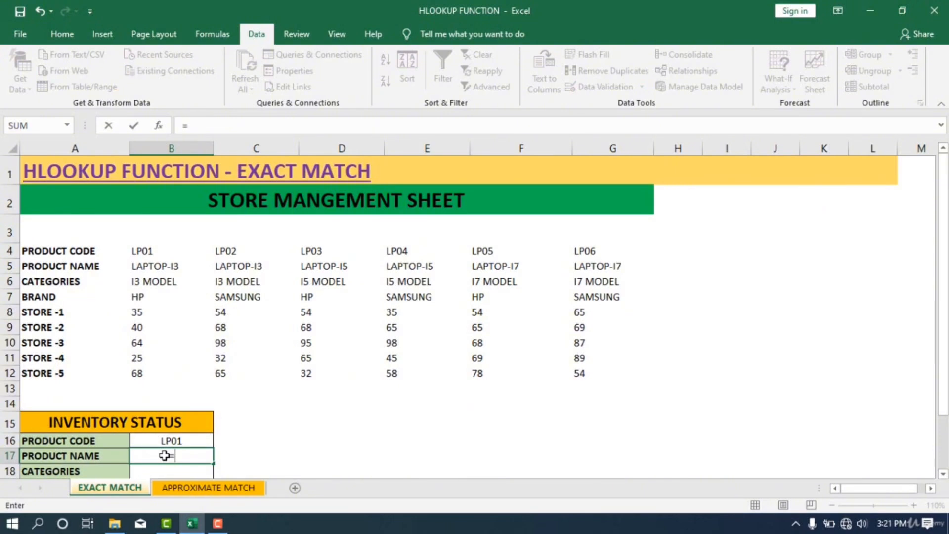
text(HLOO)
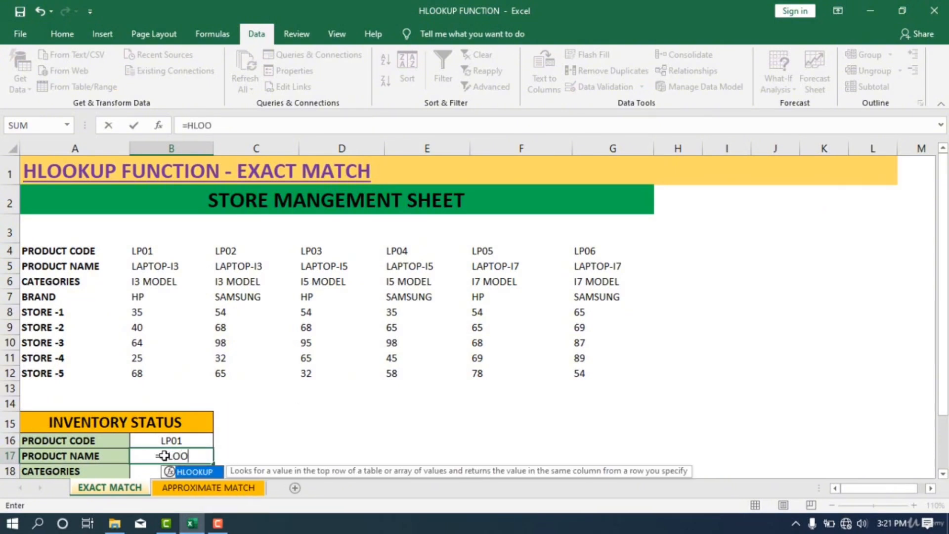
text(KUP)
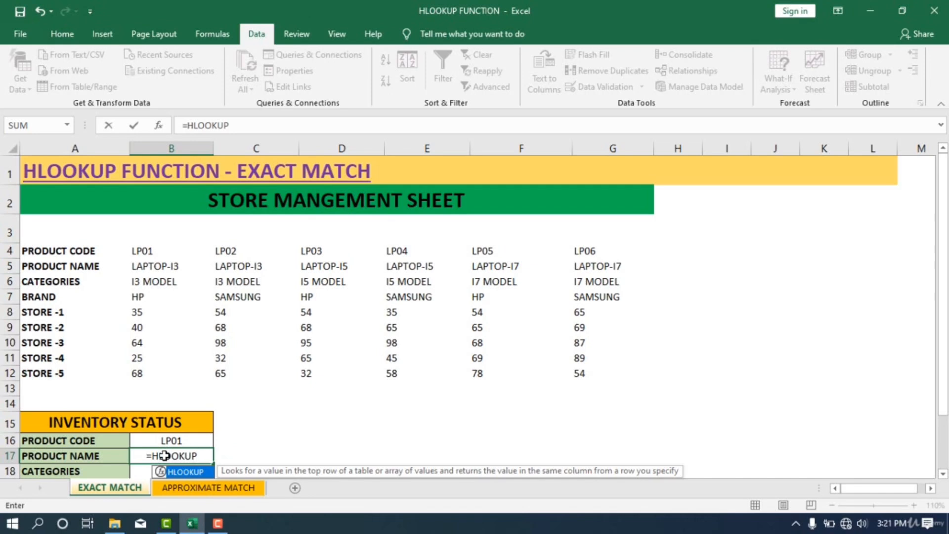
text(()
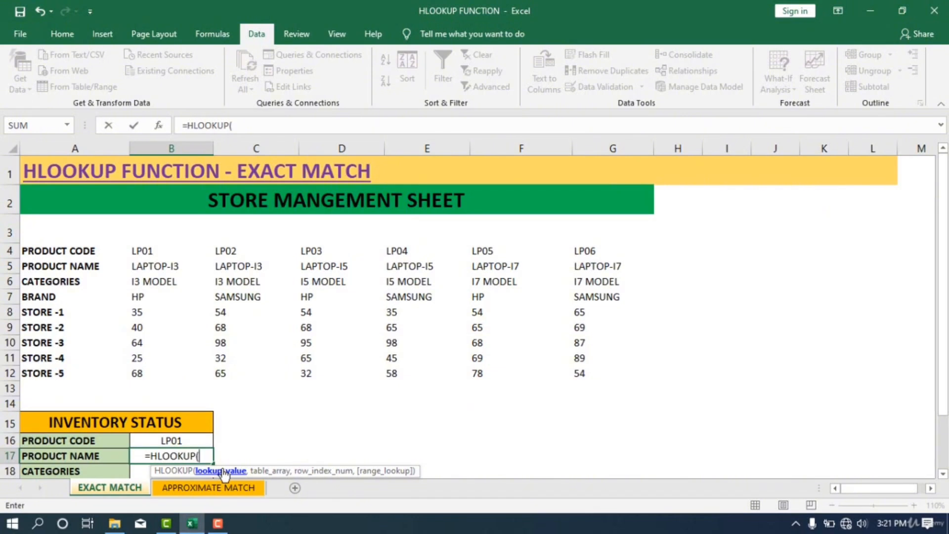
click(182, 441)
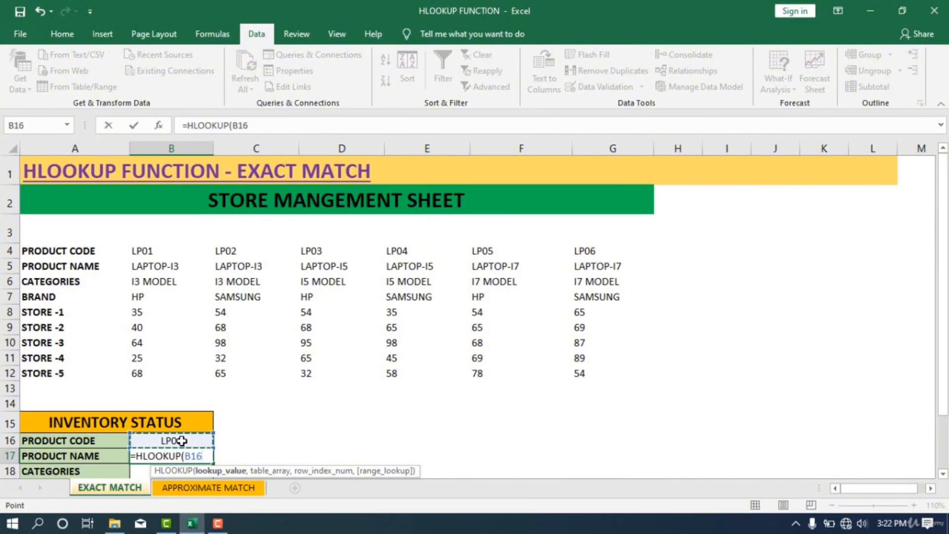
text(,)
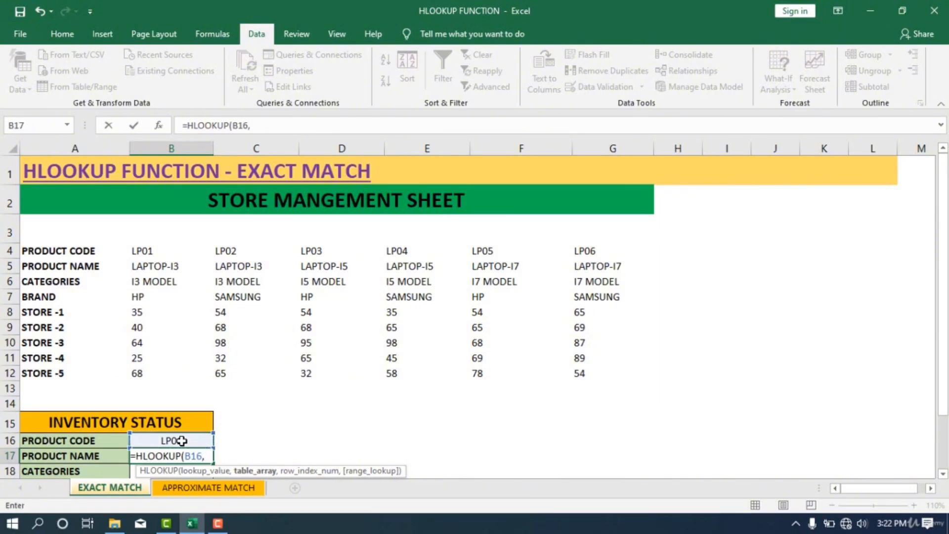
Step: Complete the HLOOKUP formula in B17 with table array B4:G12, row index 2 and FALSE for an exact match
click(136, 251)
drag(136, 251, 586, 379)
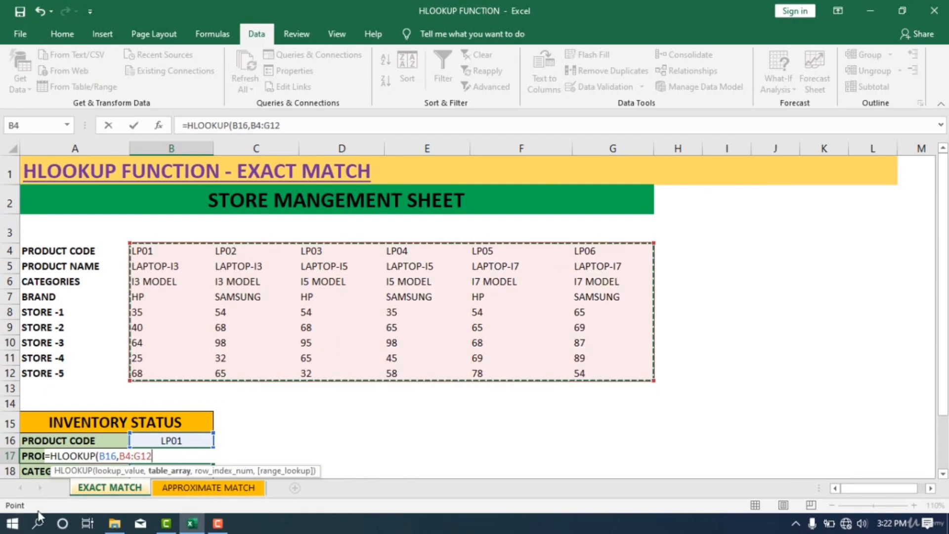
text(,)
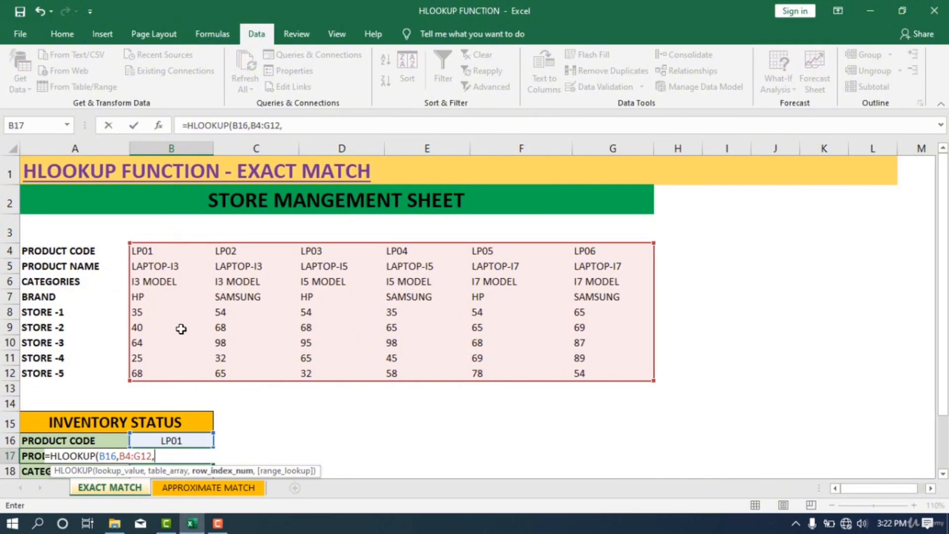
text(,)
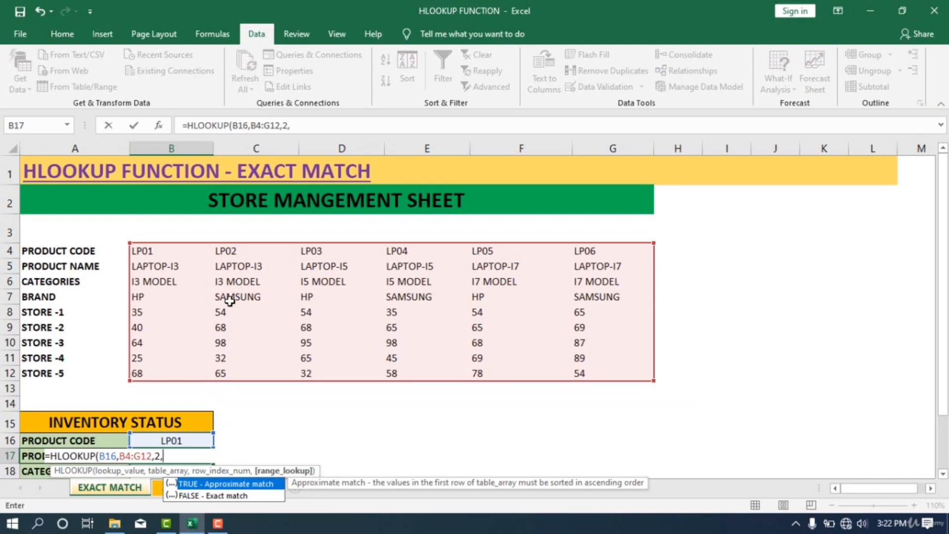
double_click(242, 496)
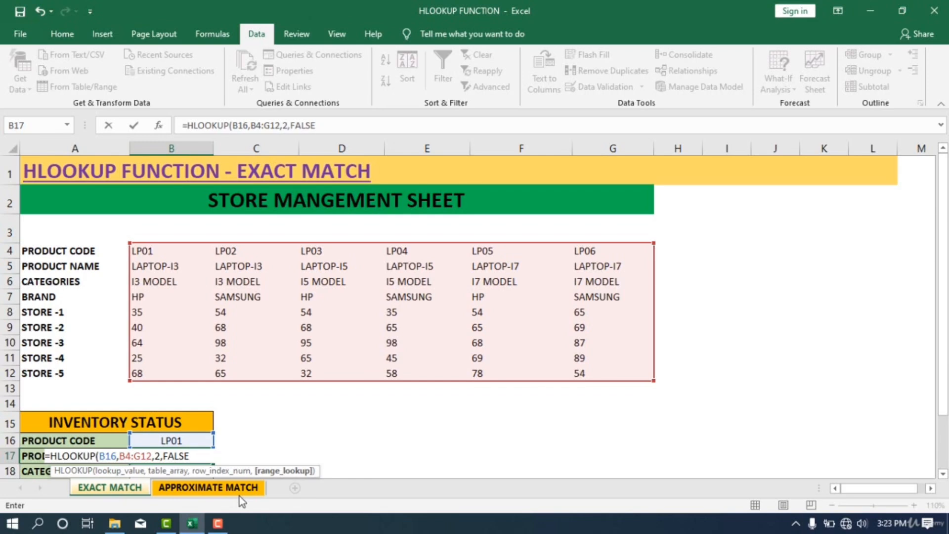
text())
key(Return)
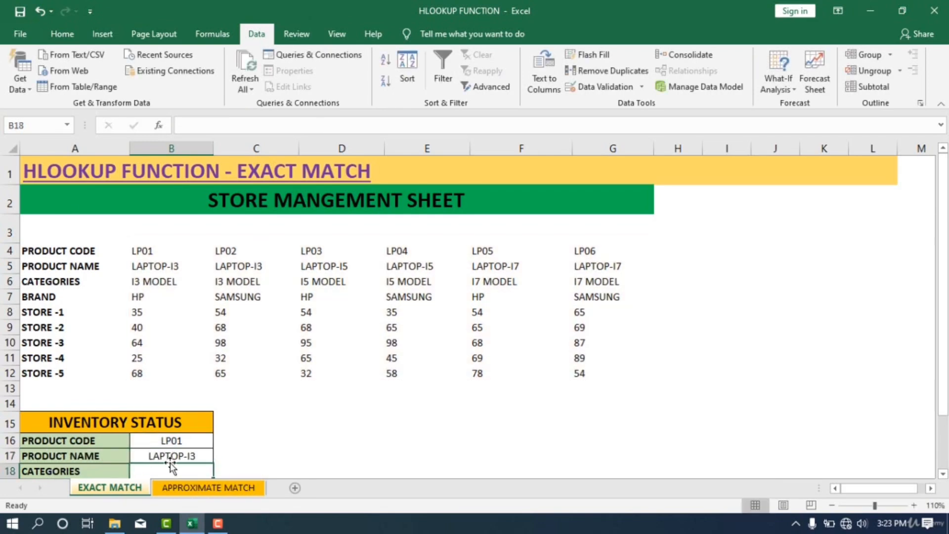
Step: Copy the full text of the HLOOKUP formula in cell B17 and leave the cell unchanged
scroll(194, 457, down, 1)
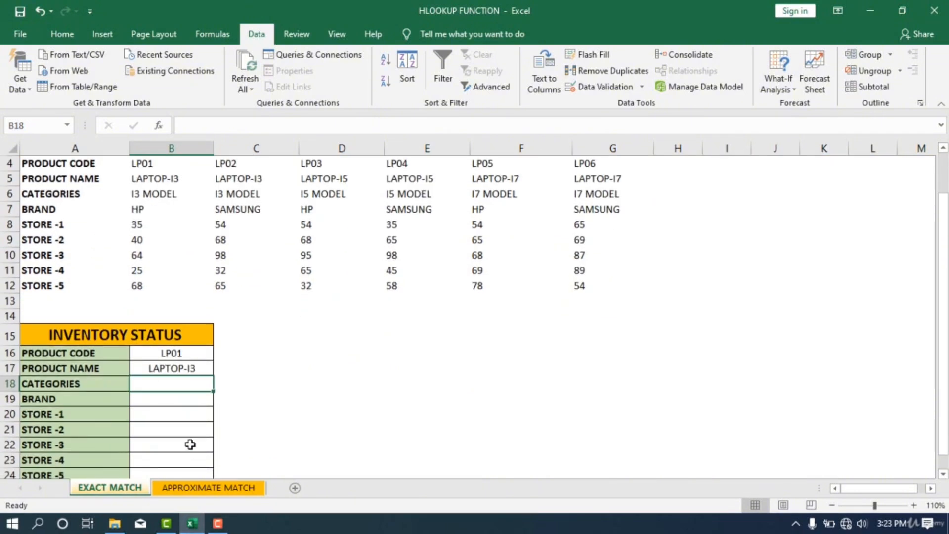
scroll(132, 378, up, 1)
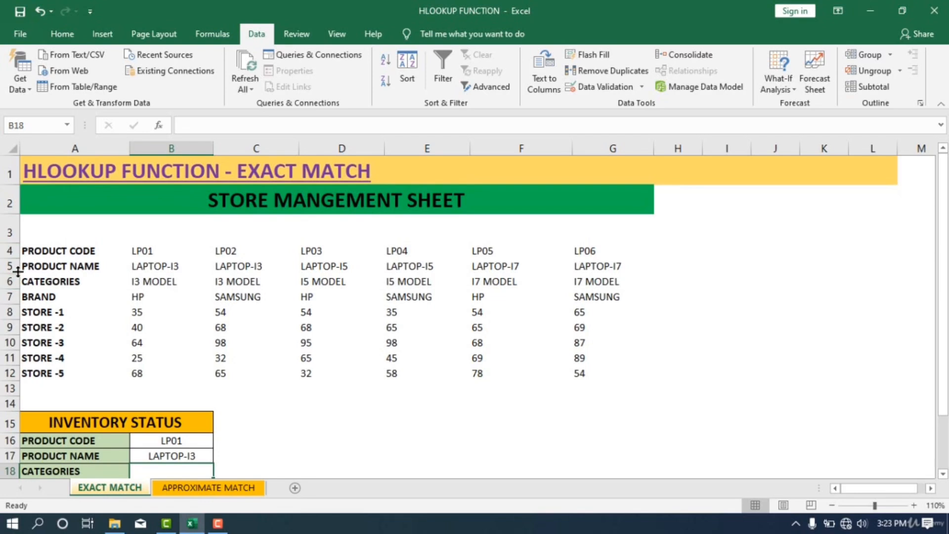
scroll(232, 415, down, 1)
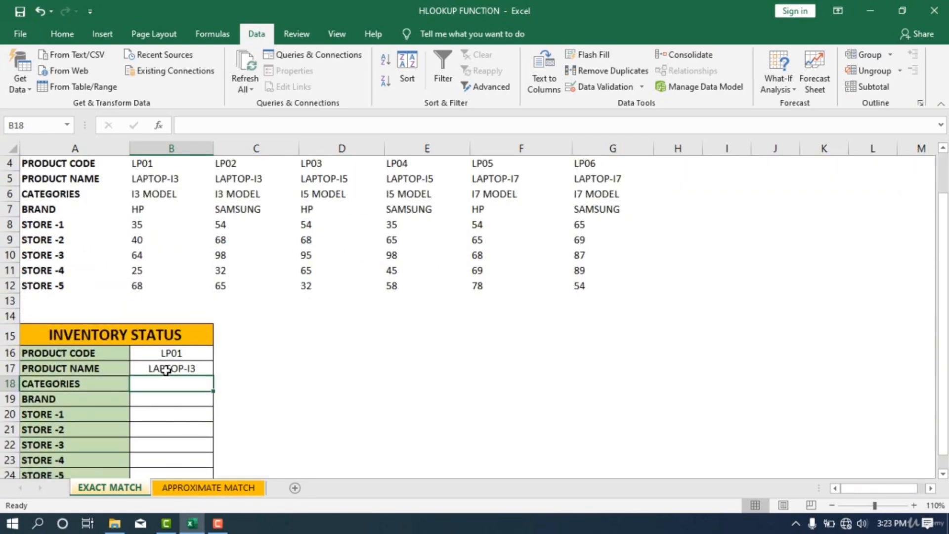
double_click(166, 370)
drag(193, 369, 98, 368)
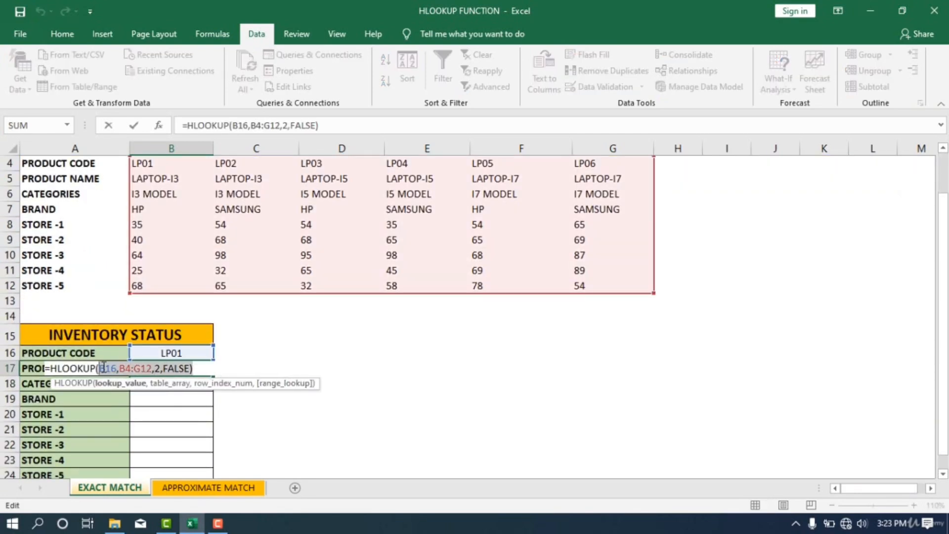
drag(339, 127, 182, 126)
key(ctrl+c)
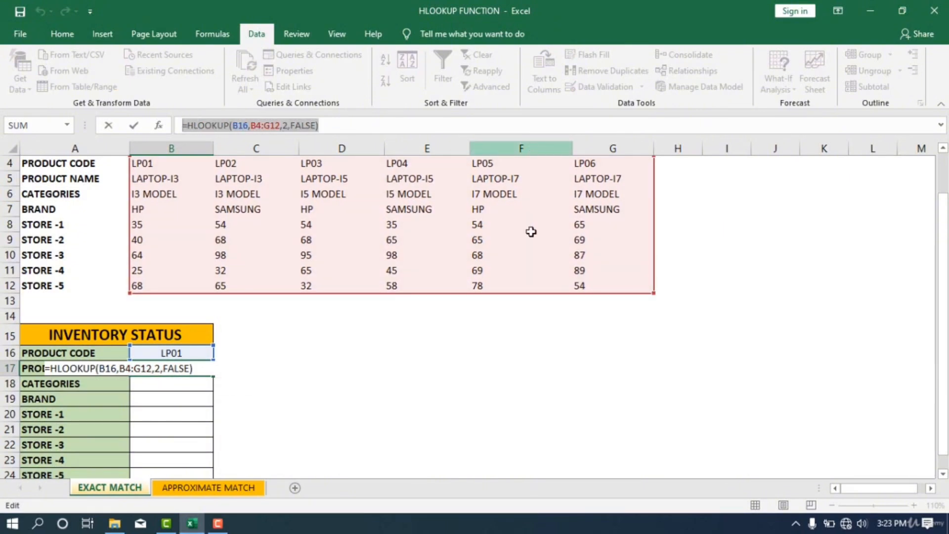
key(Escape)
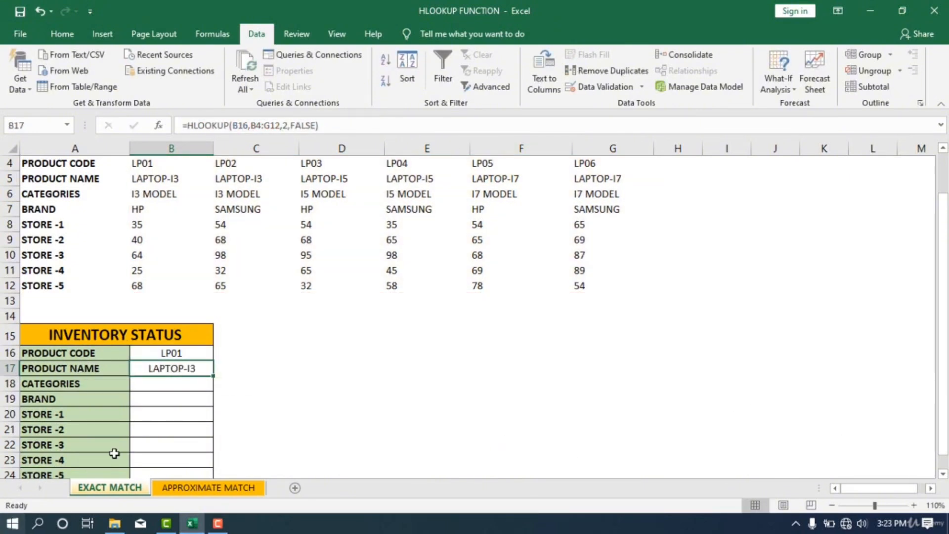
Step: Paste the copied HLOOKUP formula into the Categories cell B18 and change its row index to 3
double_click(176, 385)
key(ctrl+v)
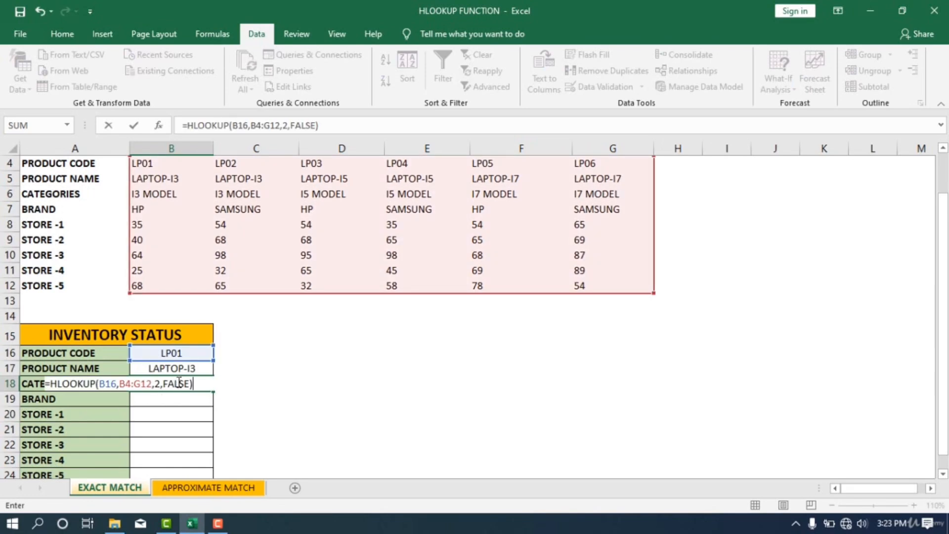
click(158, 384)
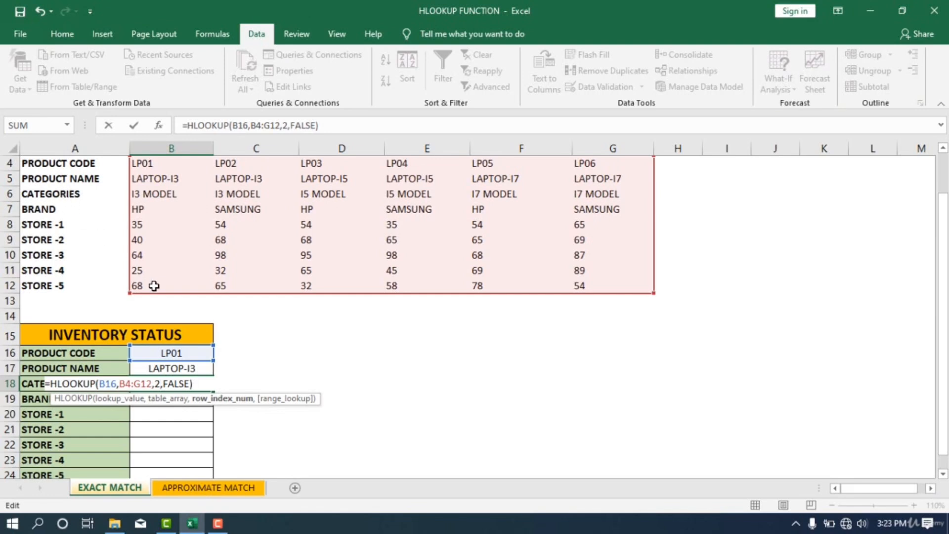
key(BackSpace)
text(3)
key(Return)
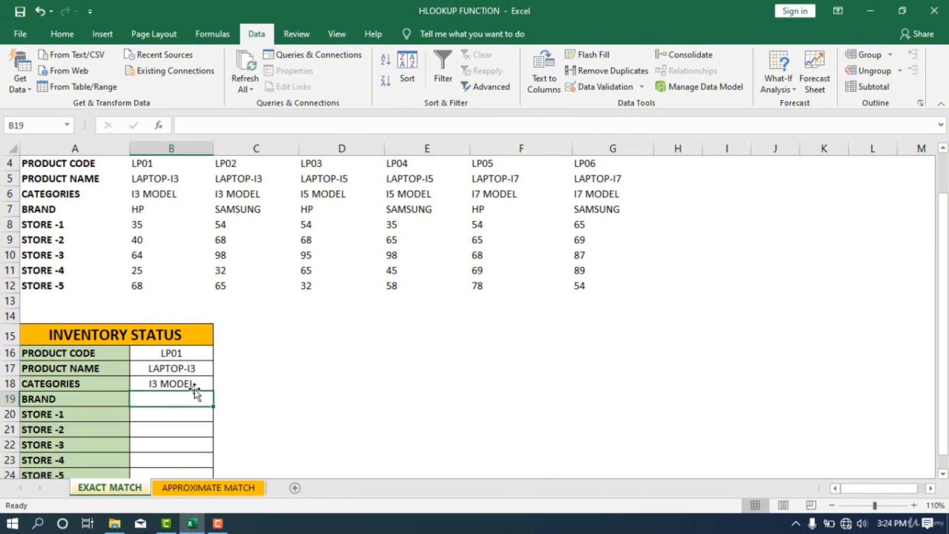
double_click(169, 385)
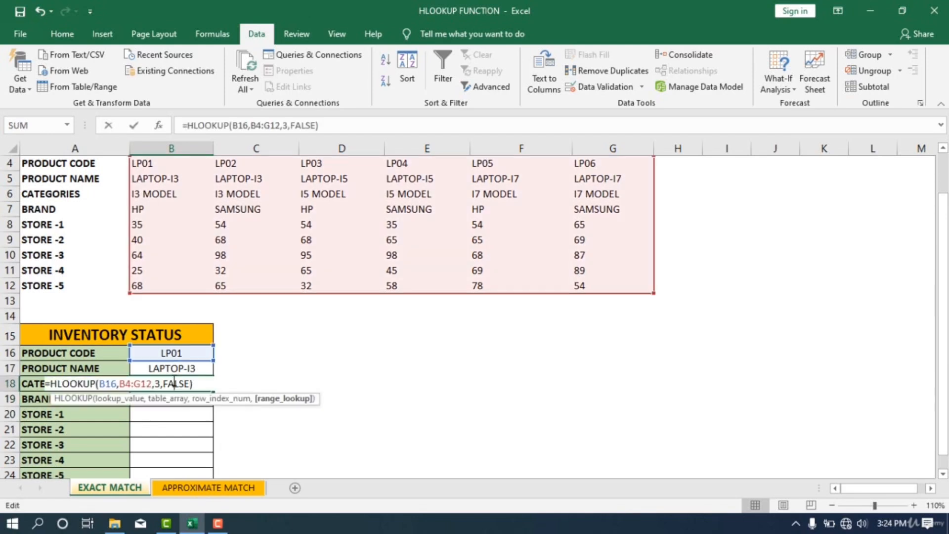
key(Escape)
Step: Paste the copied HLOOKUP formula into the Brand cell B19 and change its row index to 4
double_click(188, 397)
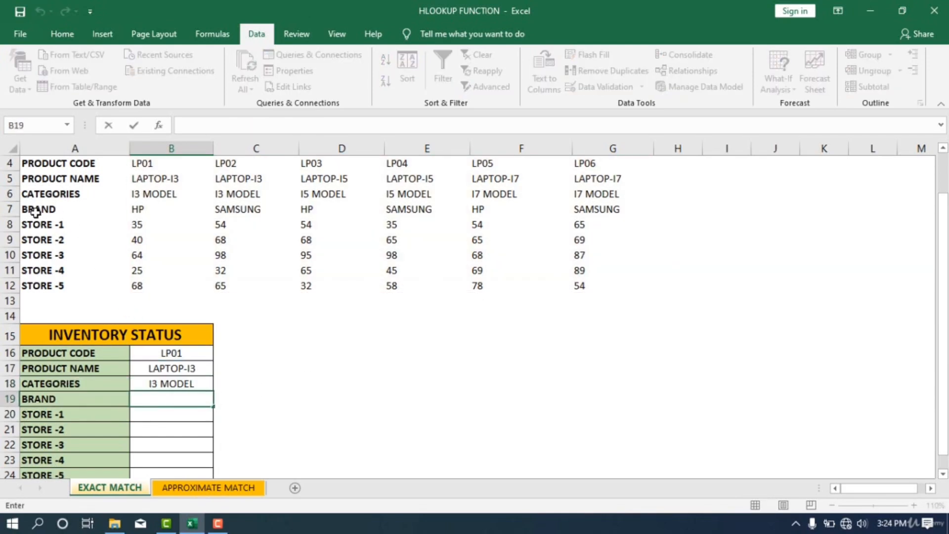
key(ctrl+v)
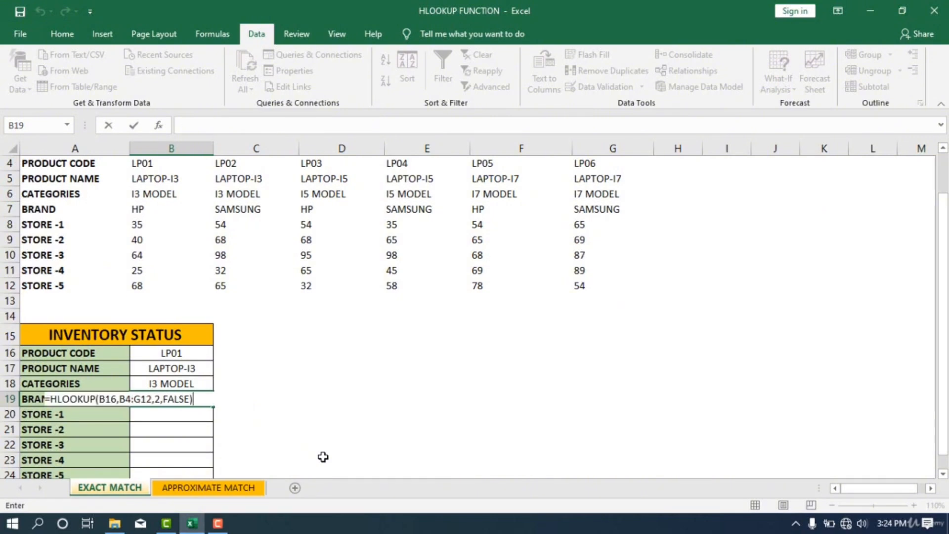
click(161, 399)
key(BackSpace)
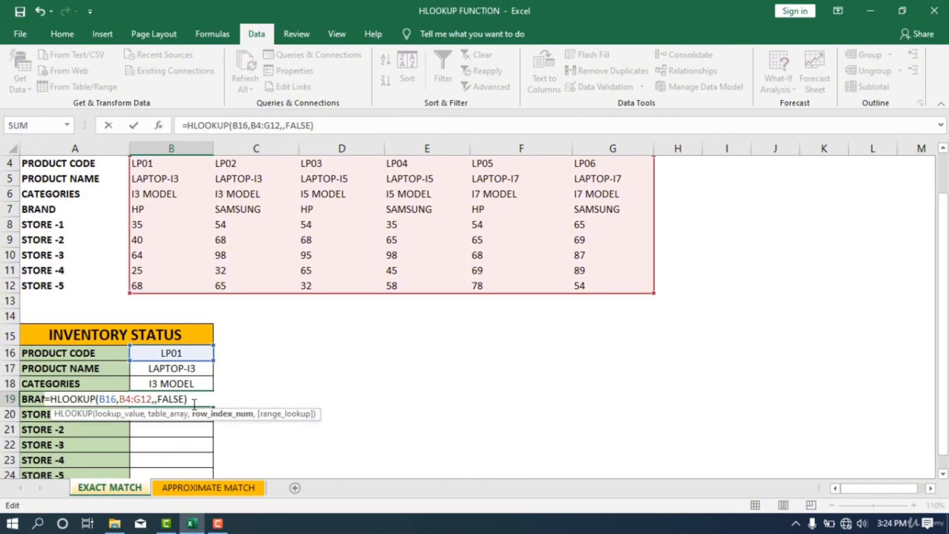
text(4)
key(Return)
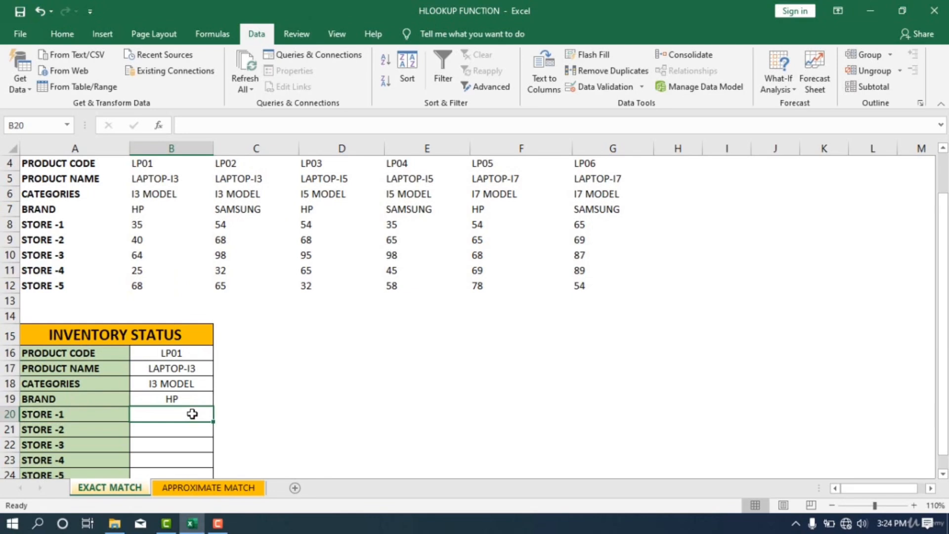
Step: Paste the copied HLOOKUP formula into the Store-1 cell B20 and change its row index to 5
double_click(192, 414)
key(ctrl+v)
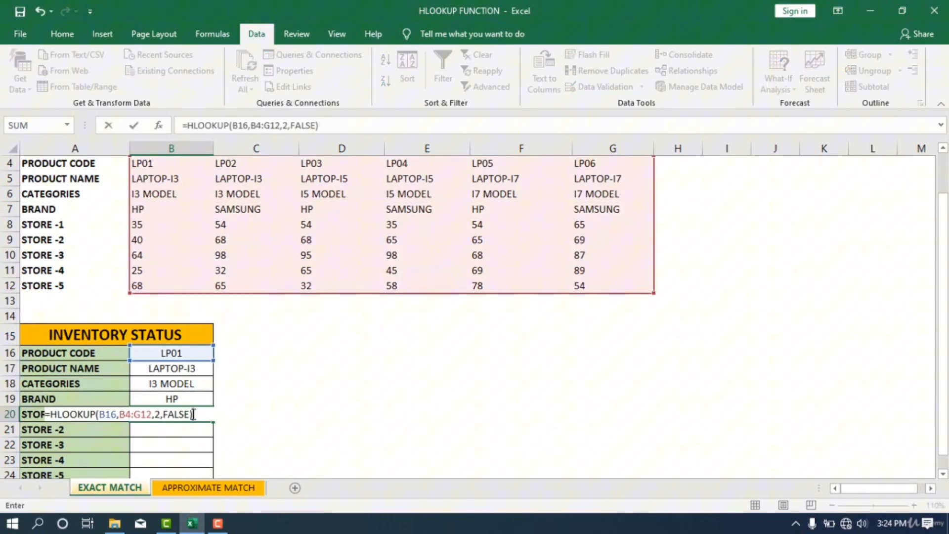
click(159, 412)
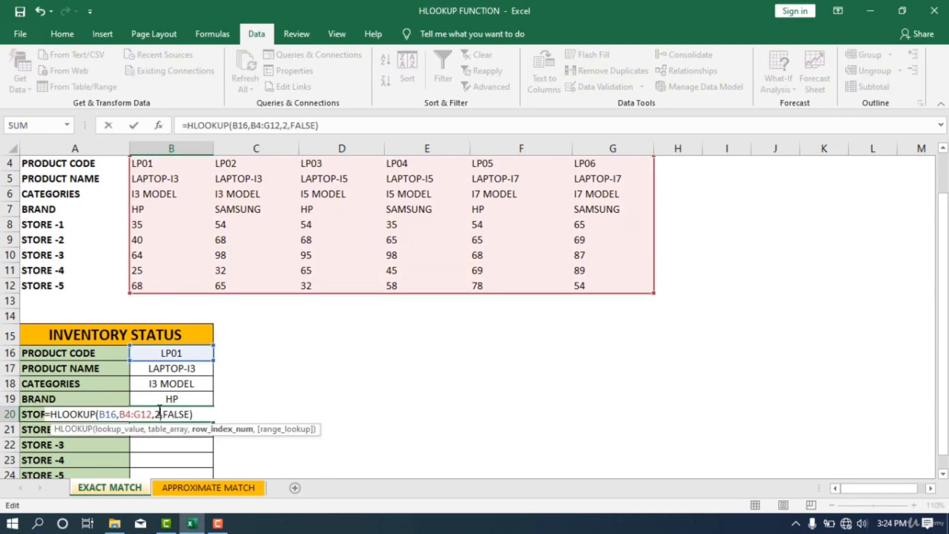
key(BackSpace)
text(5)
key(Return)
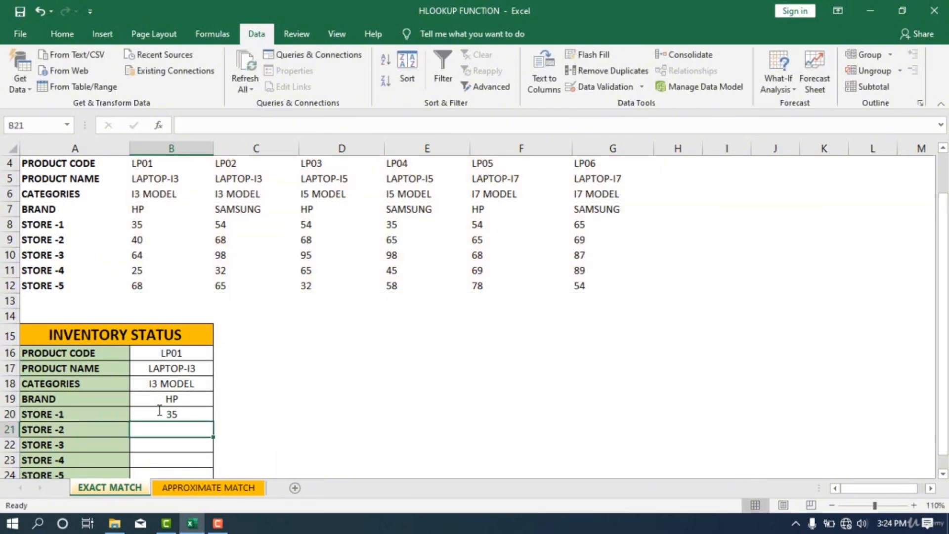
Step: Enter the same HLOOKUP formula in the Store-2 cell B21 with row index 6
text(=HLOOKUP(B16,B4:G12,2,FALSE)
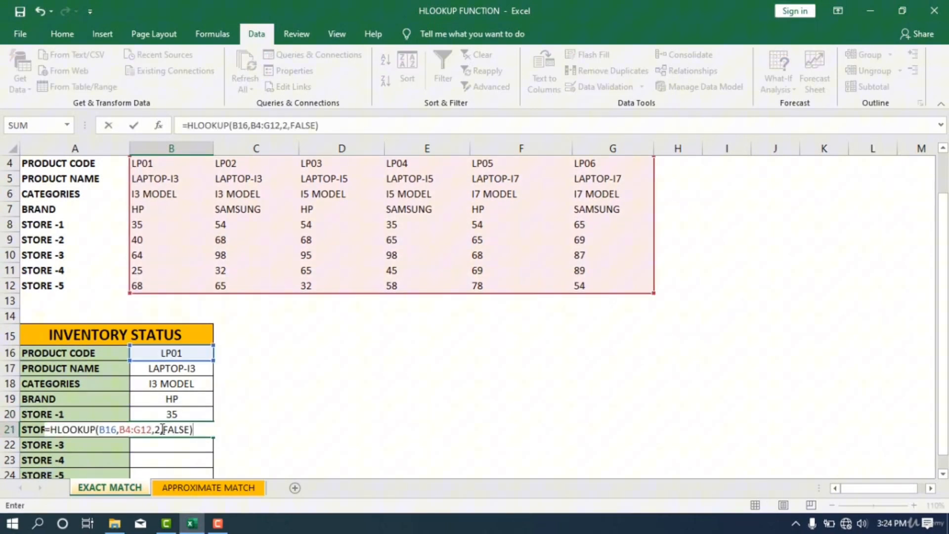
click(161, 429)
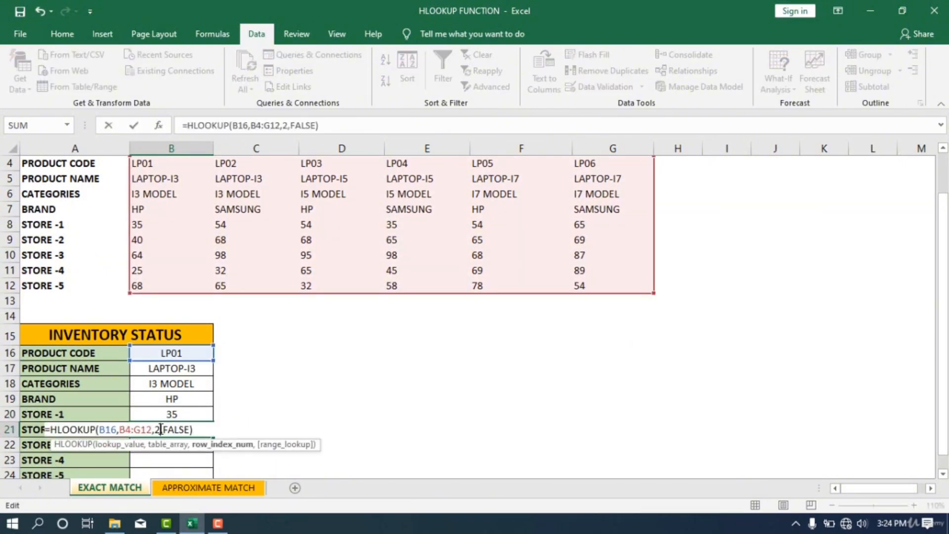
key(BackSpace)
text(6)
key(Return)
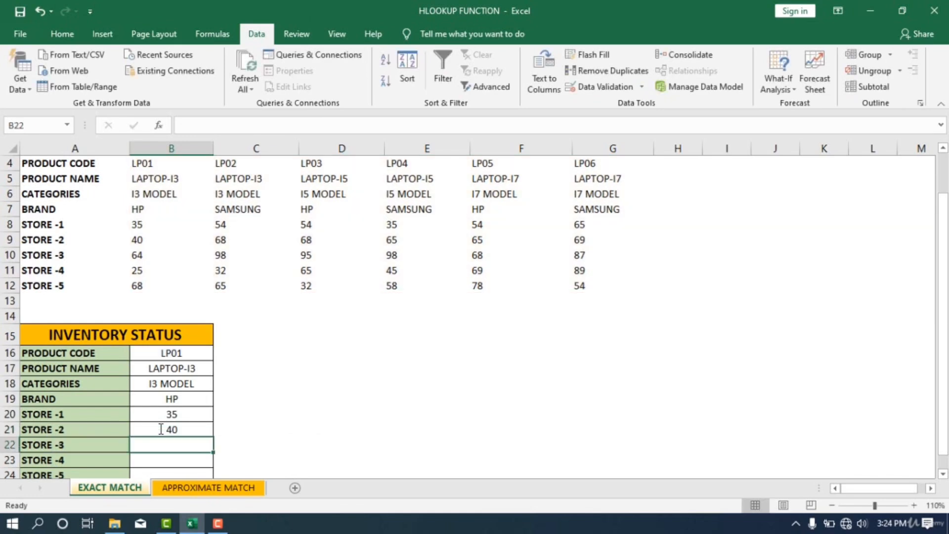
Step: Paste the copied HLOOKUP formula into the Store-3 cell B22 and change its row index to 7
double_click(180, 447)
key(ctrl+v)
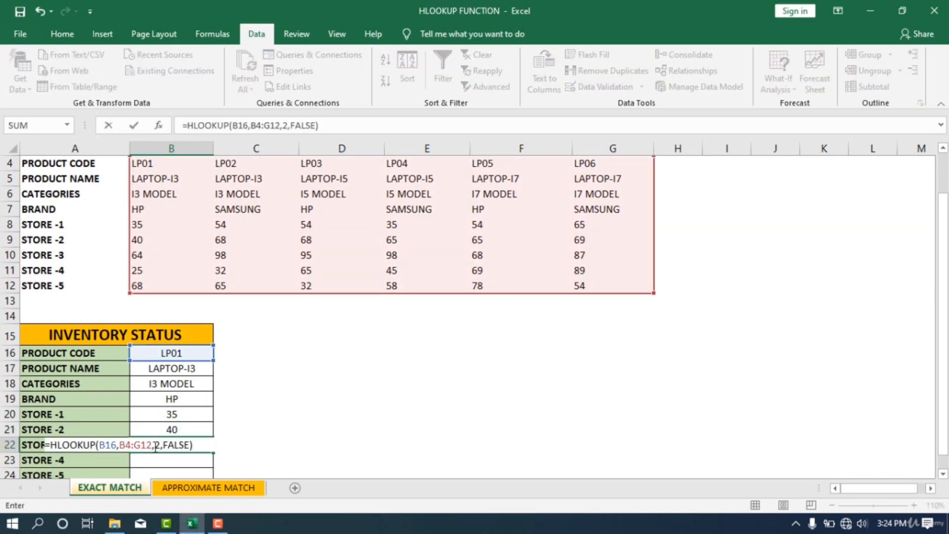
click(159, 447)
key(BackSpace)
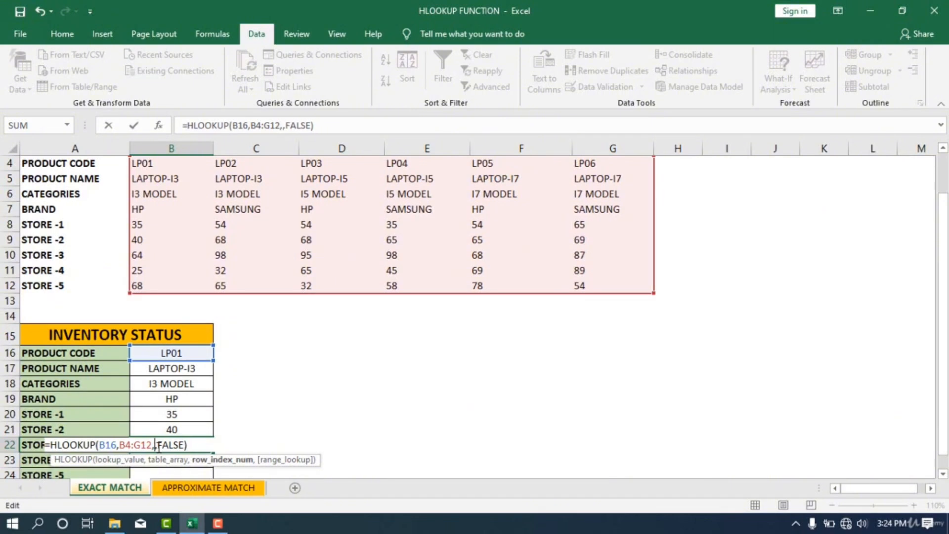
text(7)
key(Return)
Step: Enter the same HLOOKUP formula in the Store-4 cell B23 with row index 8
scroll(170, 399, down, 2)
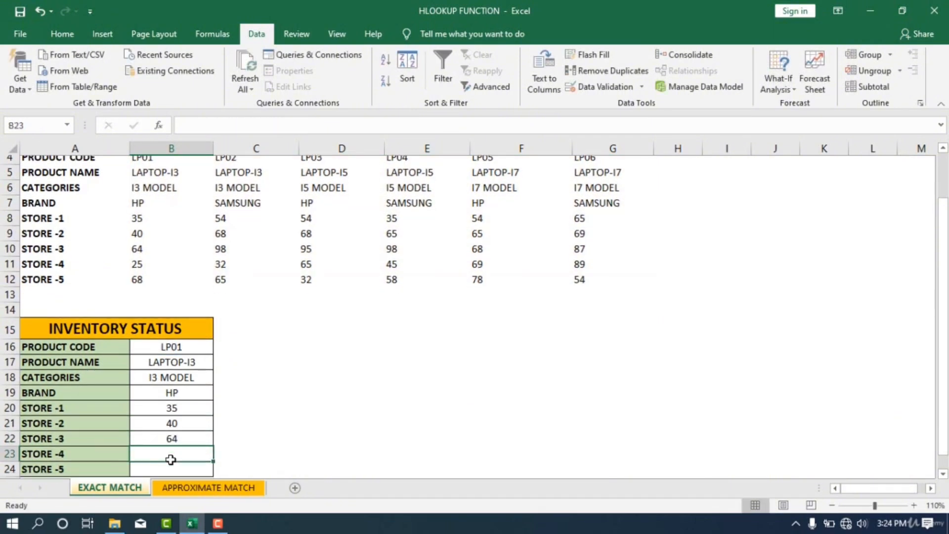
double_click(168, 366)
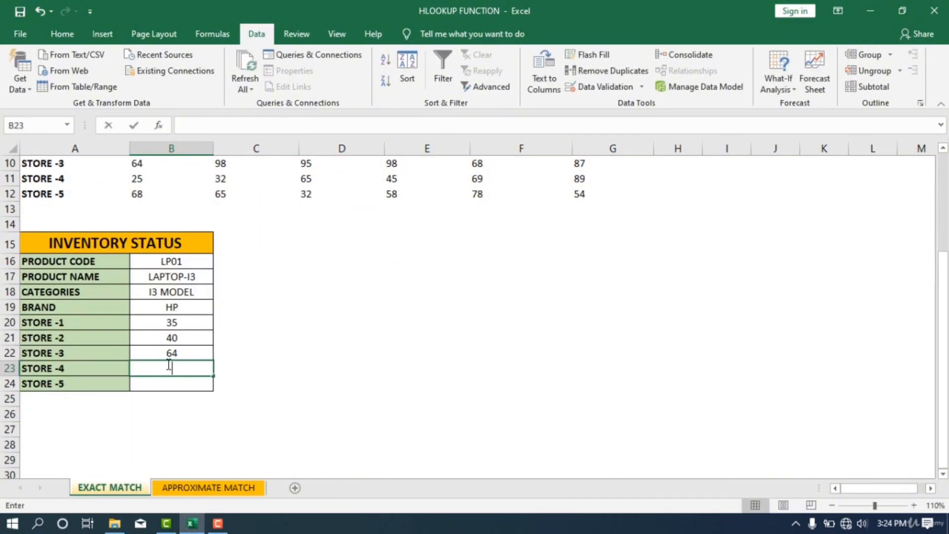
text(=HLOOKUP(B16,B4:G12,2,FALSE))
click(157, 369)
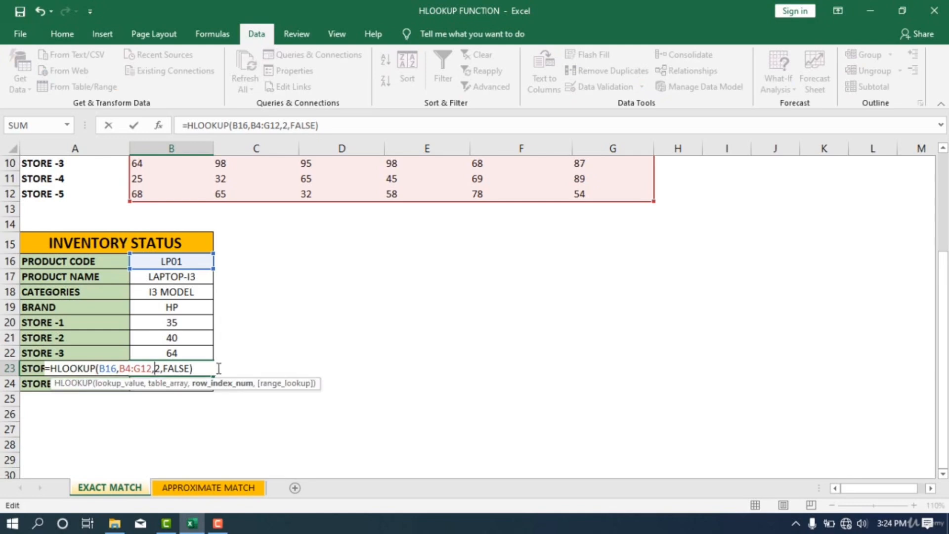
key(BackSpace)
text(8)
key(Return)
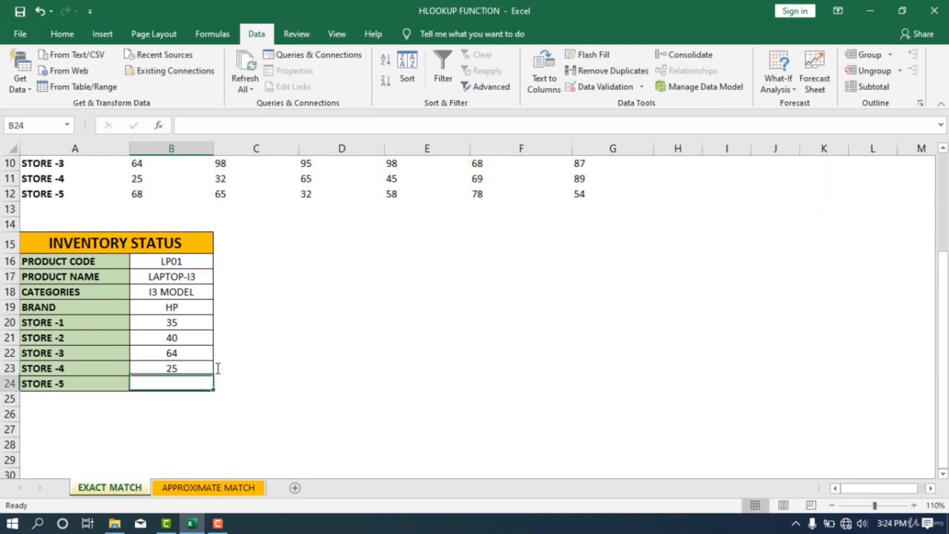
Step: Enter the same HLOOKUP formula in the Store-5 cell B24 with row index 9
double_click(171, 384)
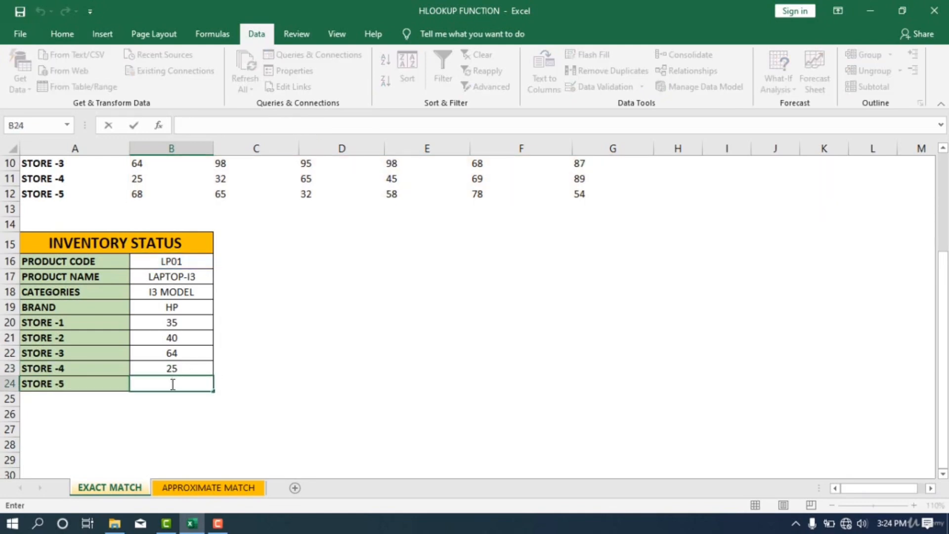
text(=HLOOKUP(B16,B4:G12,2,FALSE))
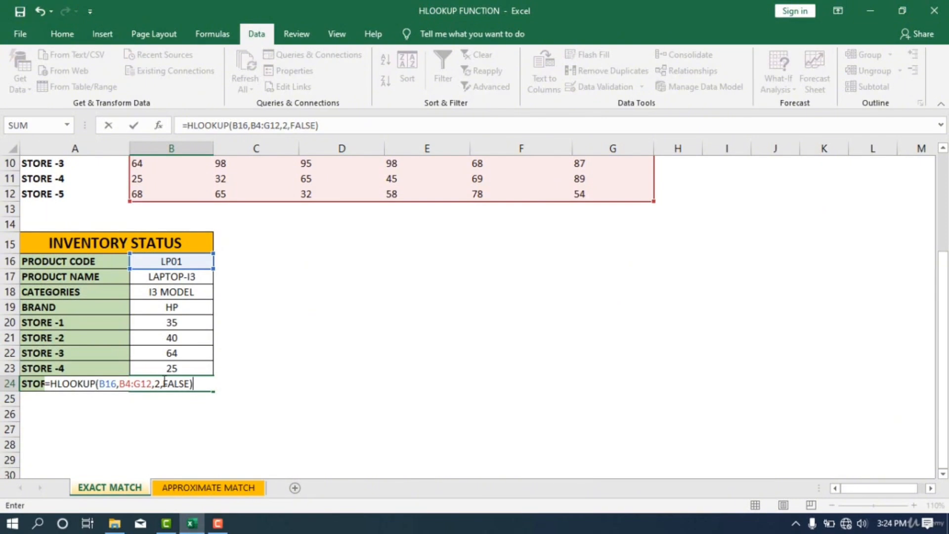
click(163, 383)
key(Left)
key(BackSpace)
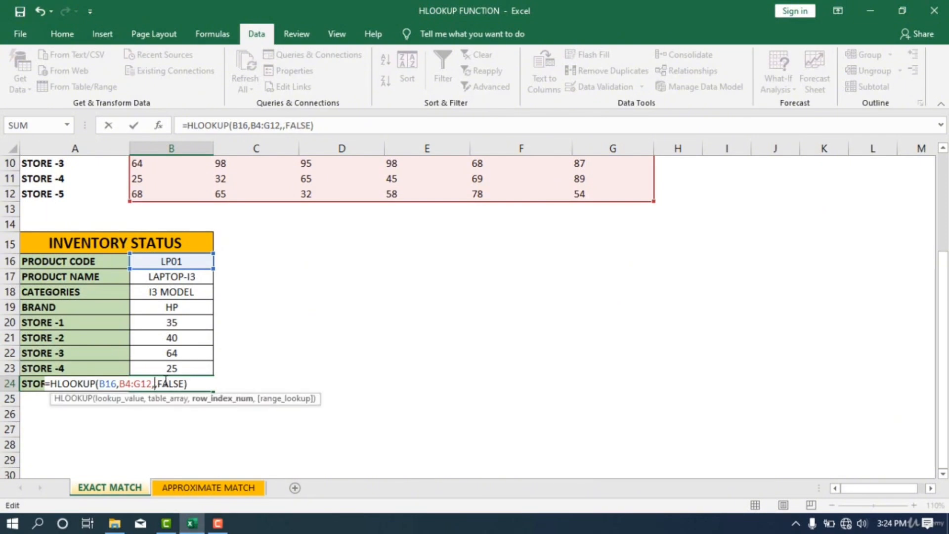
text(9)
key(Return)
click(311, 370)
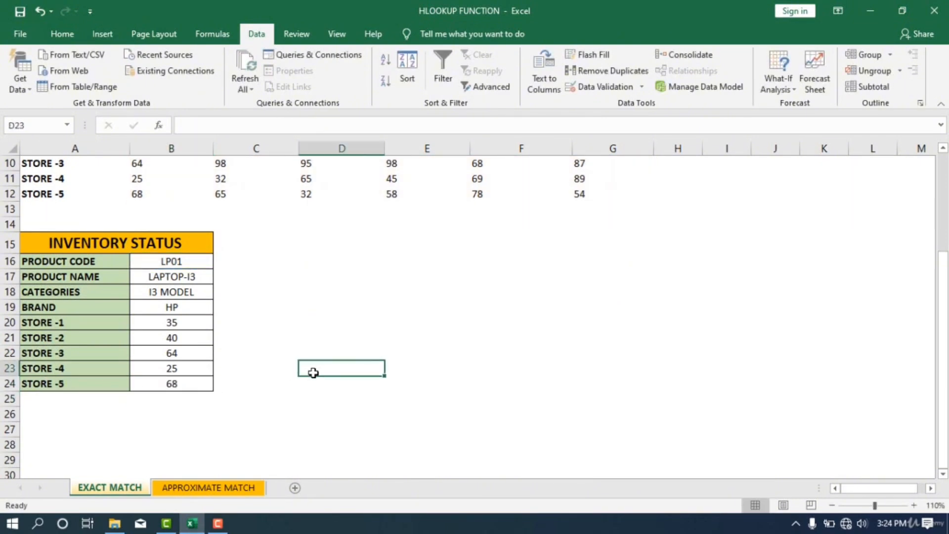
Step: Choose product code LP02 for cell B16 in the Inventory Status form to test the lookups
scroll(310, 370, up, 1)
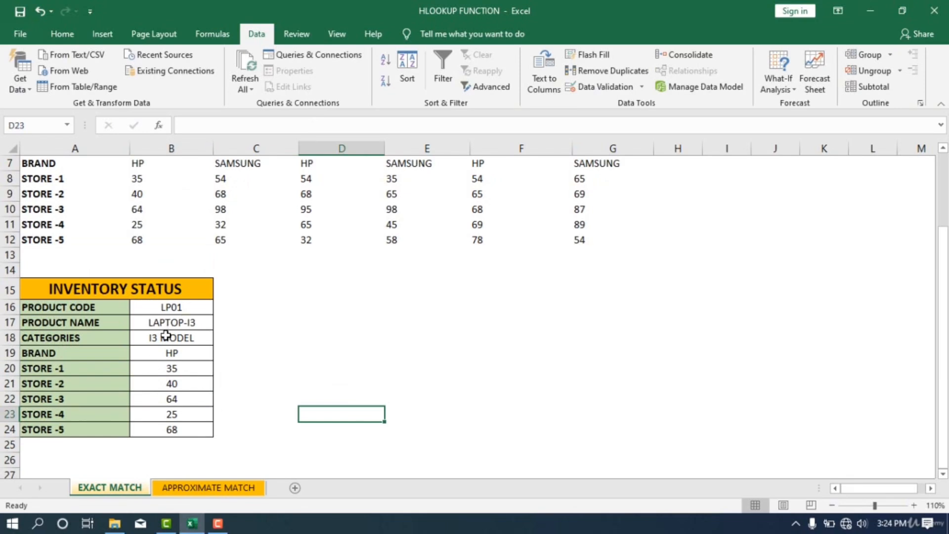
click(172, 308)
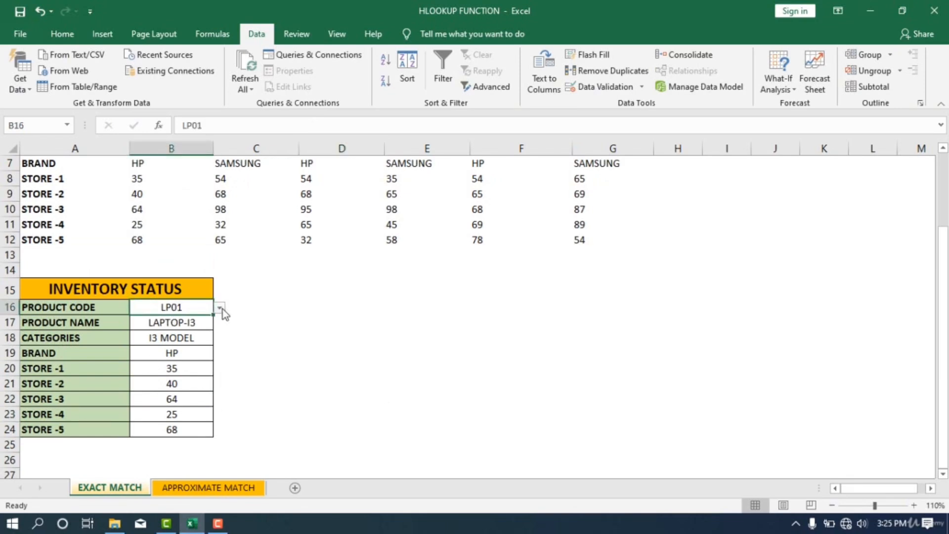
click(223, 310)
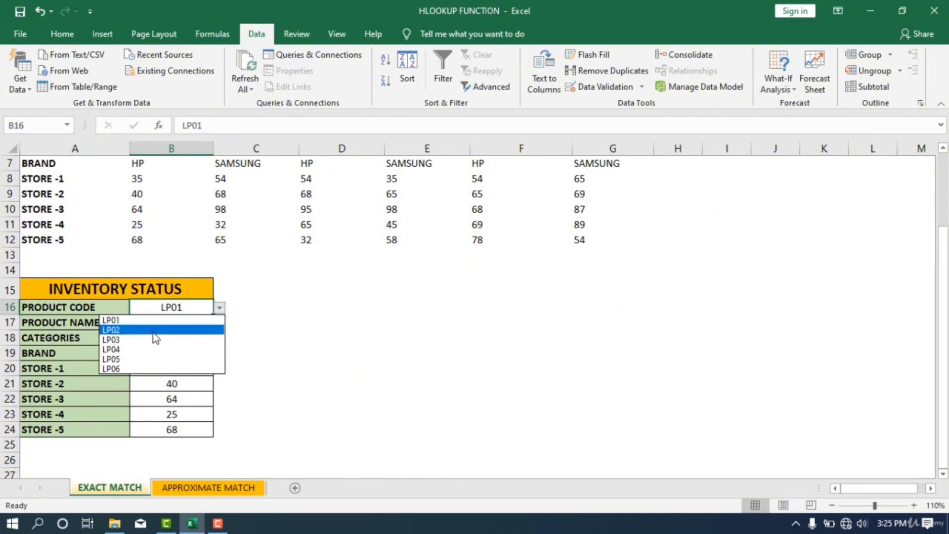
scroll(199, 223, up, 1)
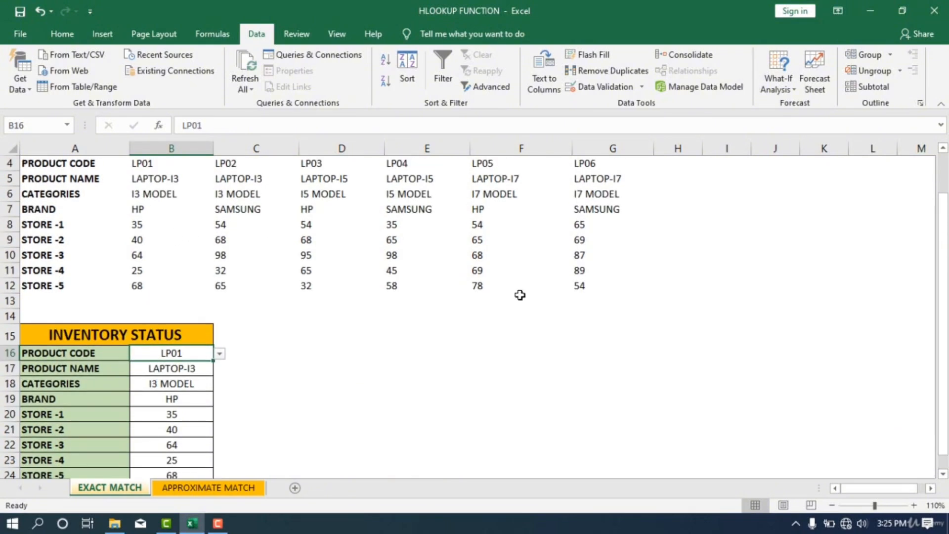
click(218, 354)
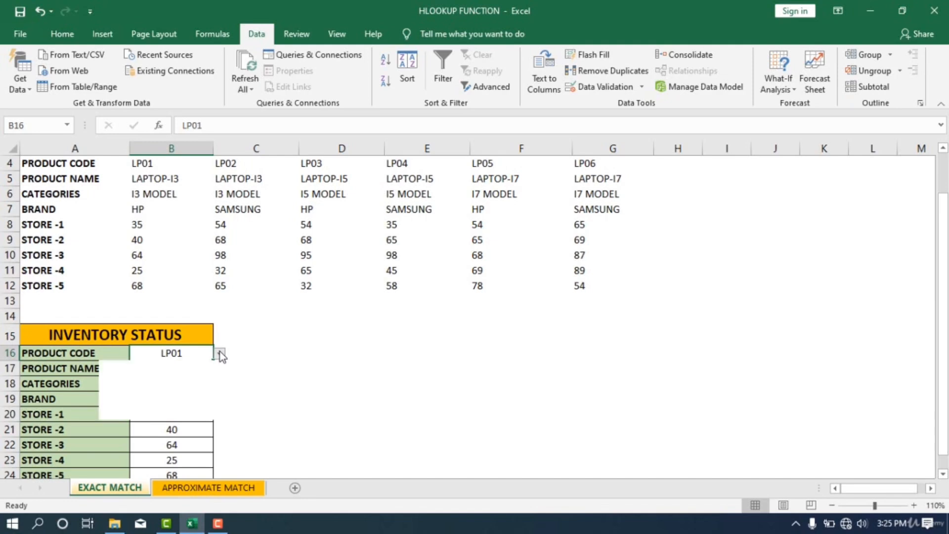
click(115, 376)
Step: Compare the details retrieved in the Inventory Status form with the LP02 column of the store table
scroll(302, 270, up, 1)
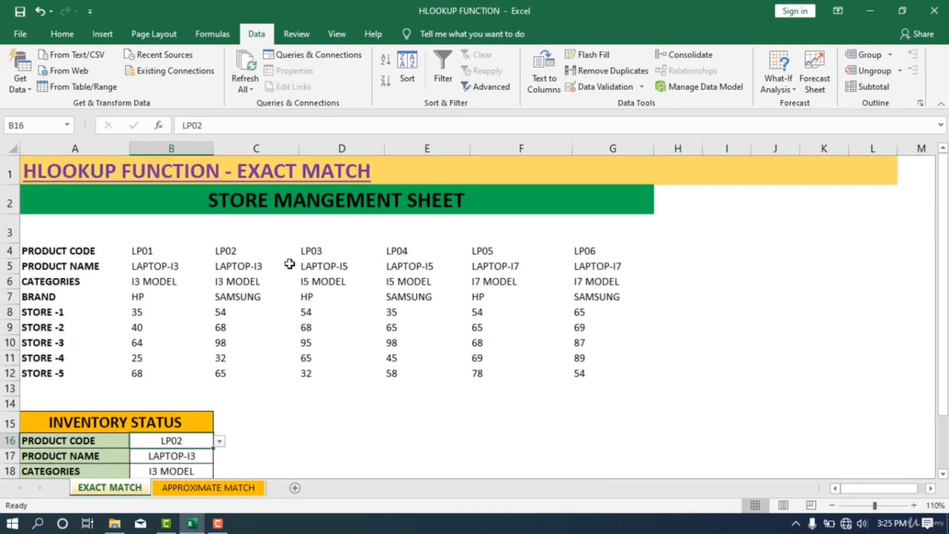
scroll(248, 273, down, 1)
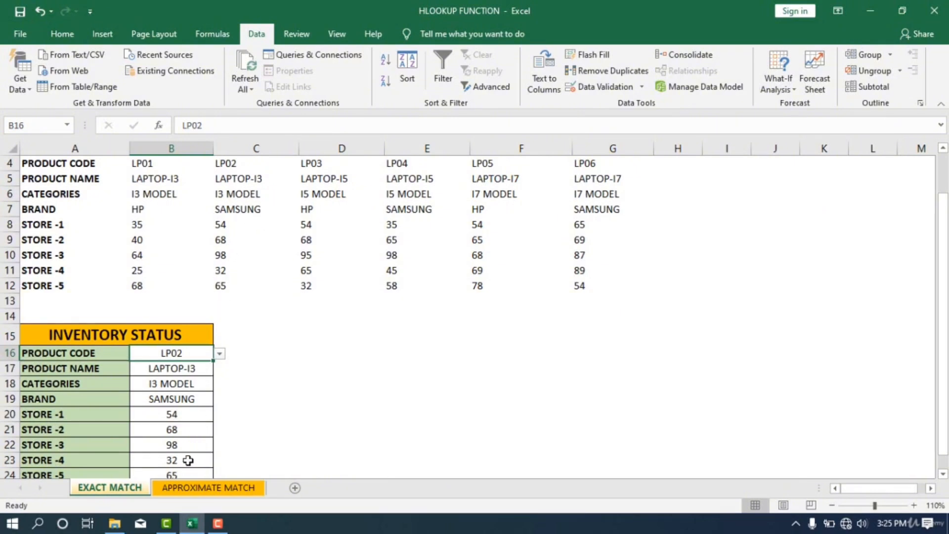
scroll(187, 462, down, 1)
click(319, 406)
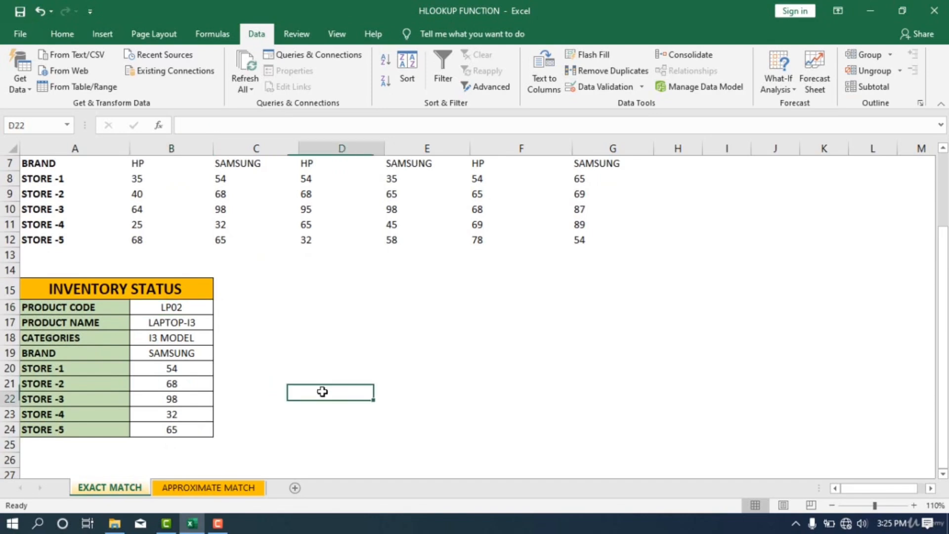
scroll(286, 351, up, 1)
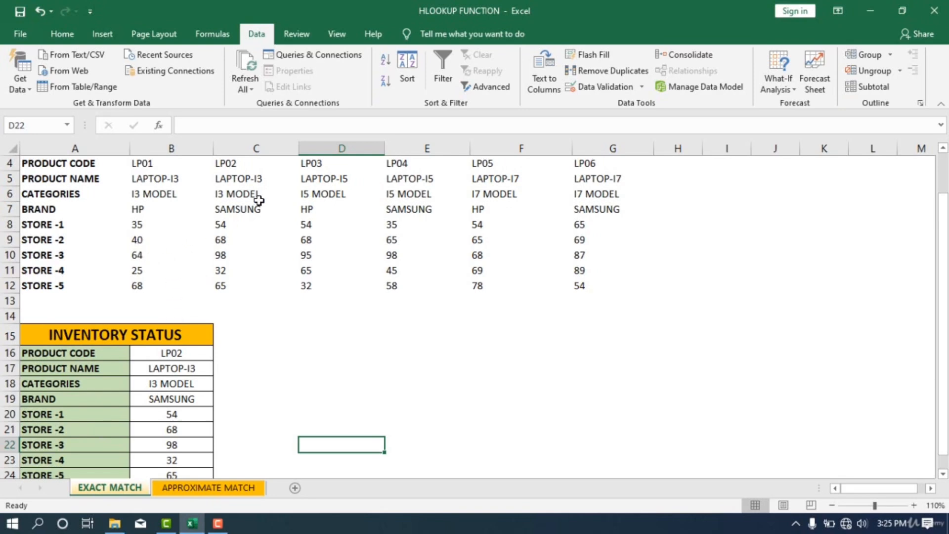
click(239, 291)
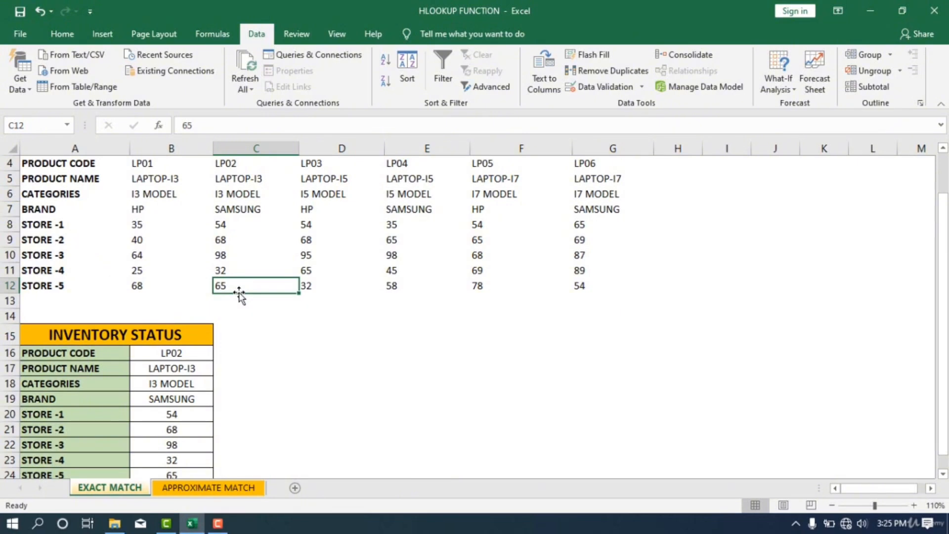
scroll(239, 292, down, 1)
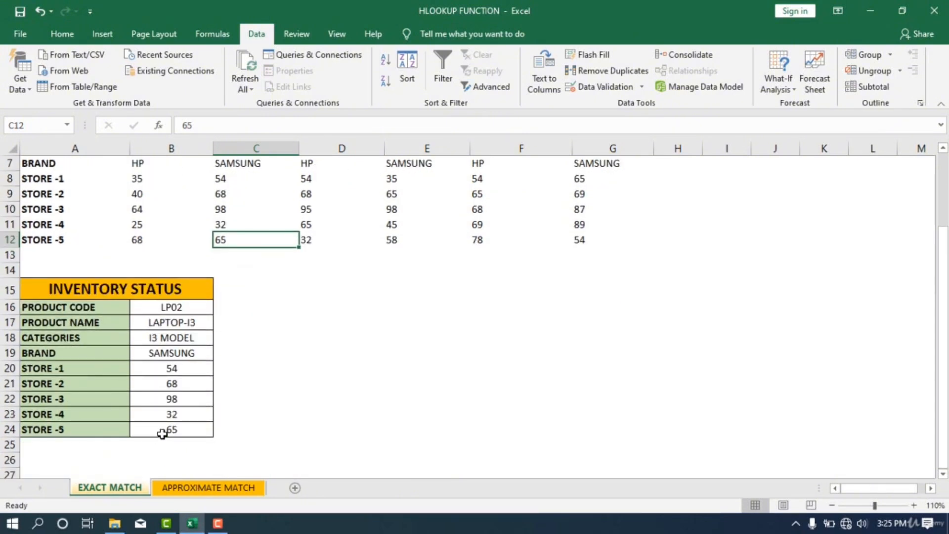
Step: Change the LP02 Store-5 quantity in C12 to 70 to test the Inventory Status form, and set it back to 65
key(Return)
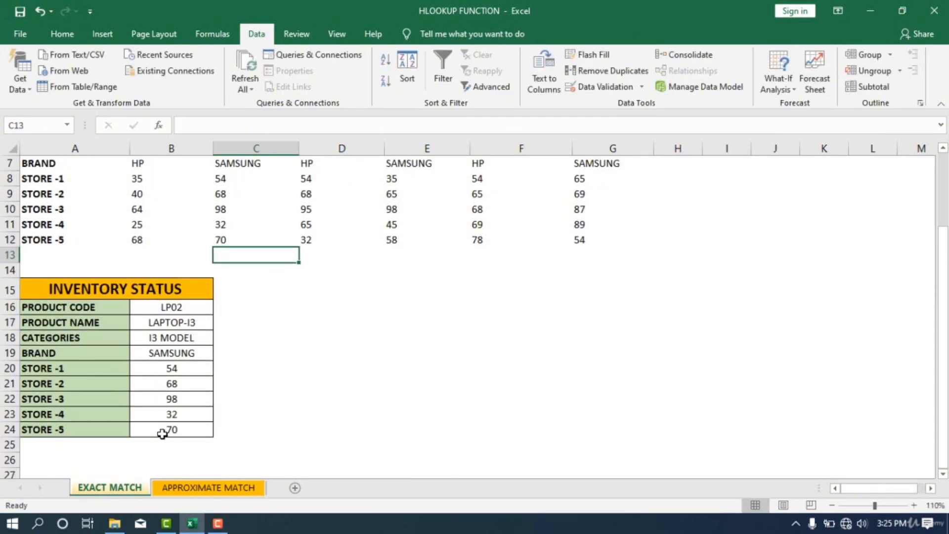
click(220, 240)
text(65)
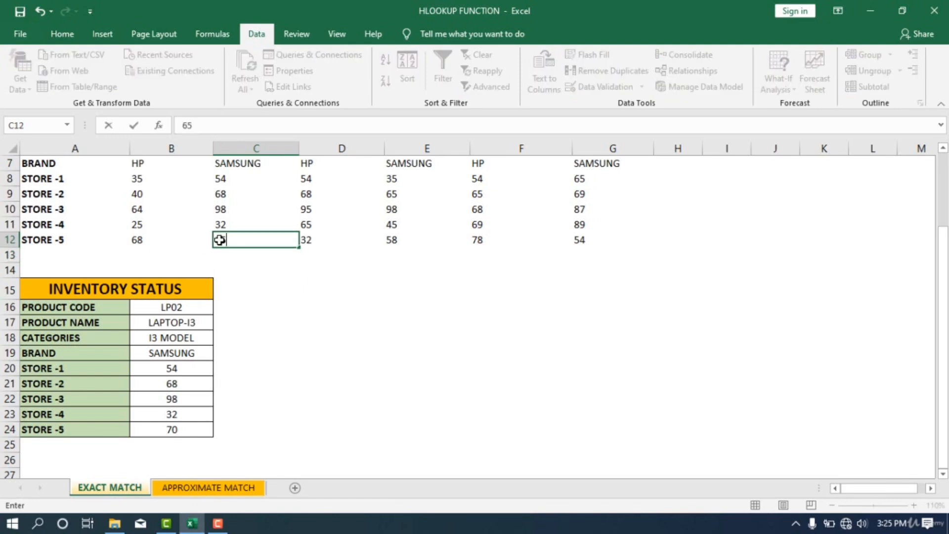
key(Return)
click(340, 307)
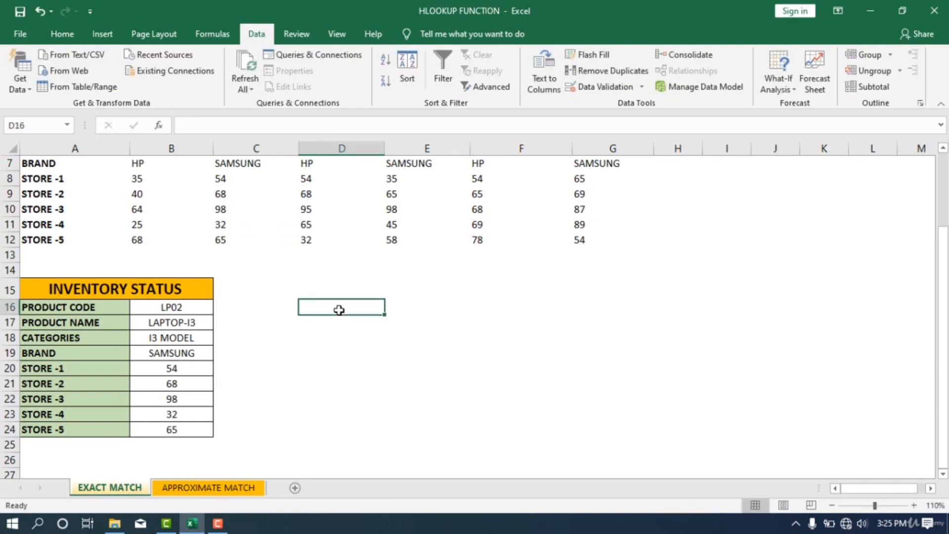
Step: Examine the sales commission brackets and the employee sales list on the APPROXIMATE MATCH sheet
scroll(267, 265, up, 1)
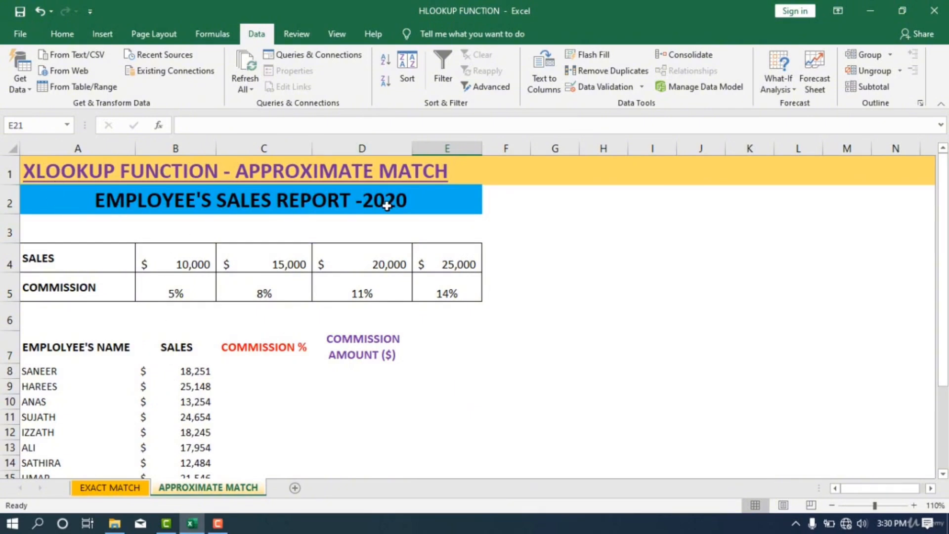
scroll(386, 206, down, 2)
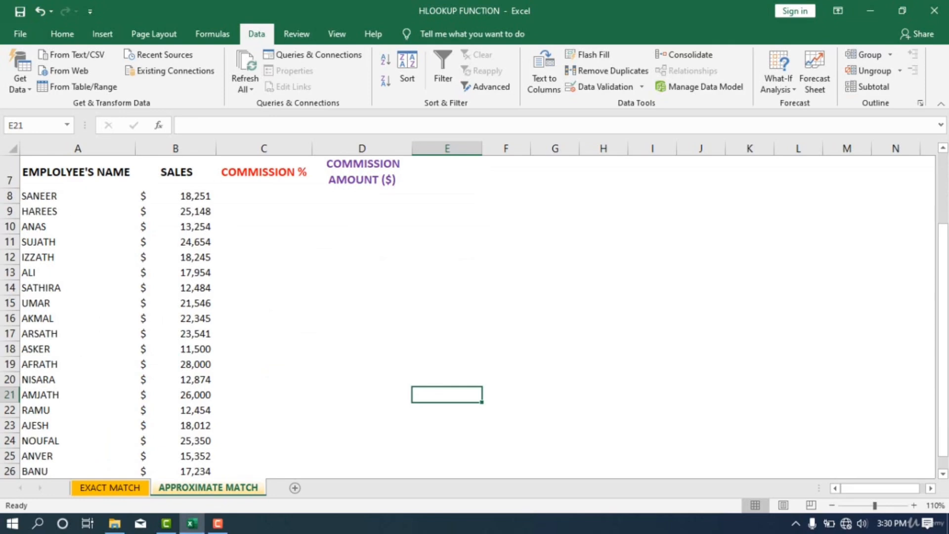
scroll(177, 338, down, 1)
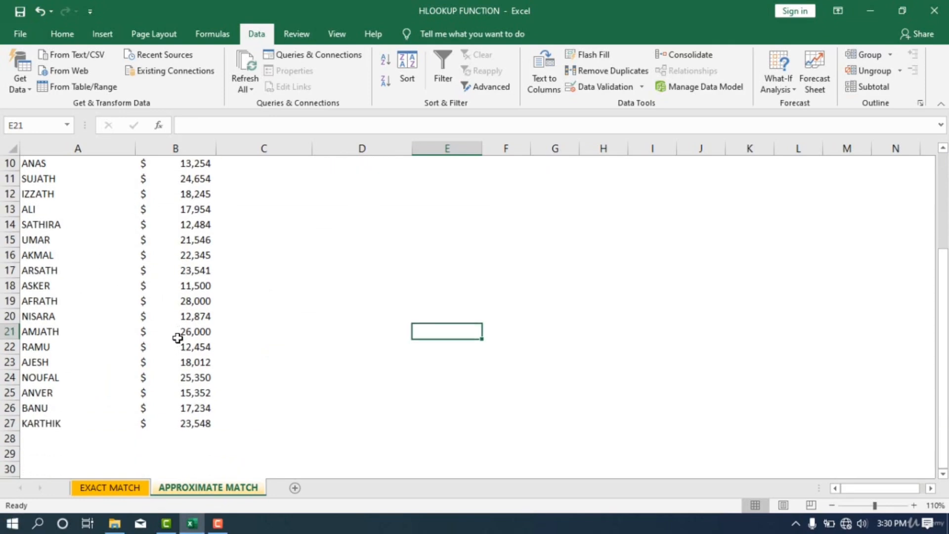
scroll(177, 338, up, 2)
scroll(267, 292, up, 1)
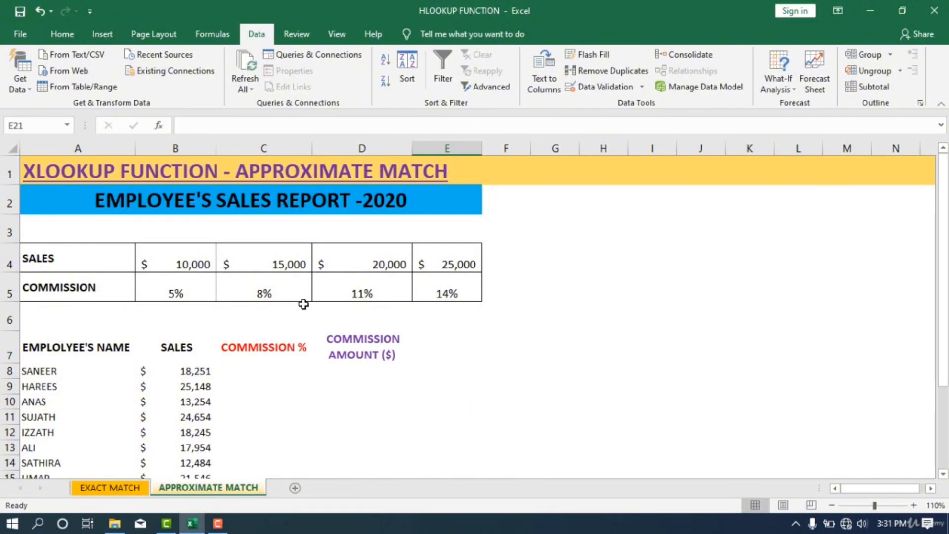
scroll(304, 304, down, 1)
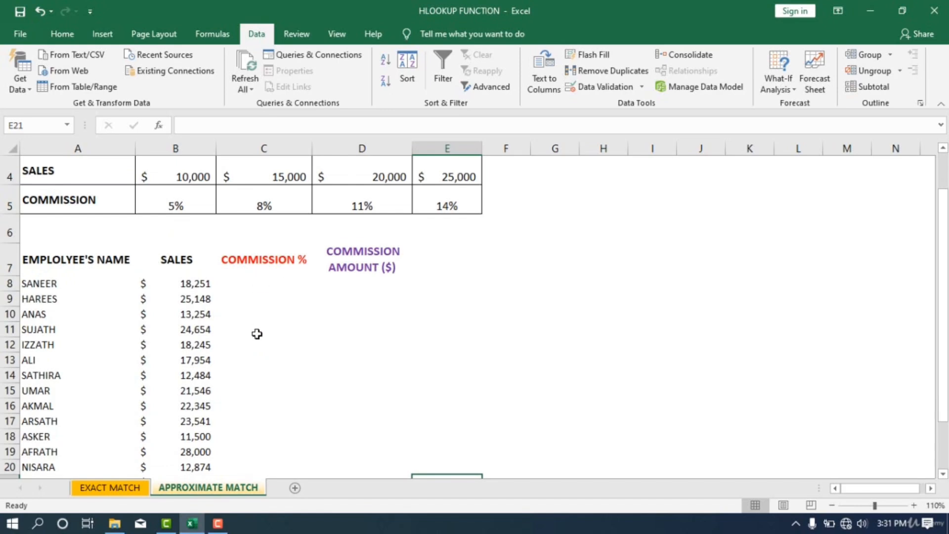
scroll(184, 302, up, 1)
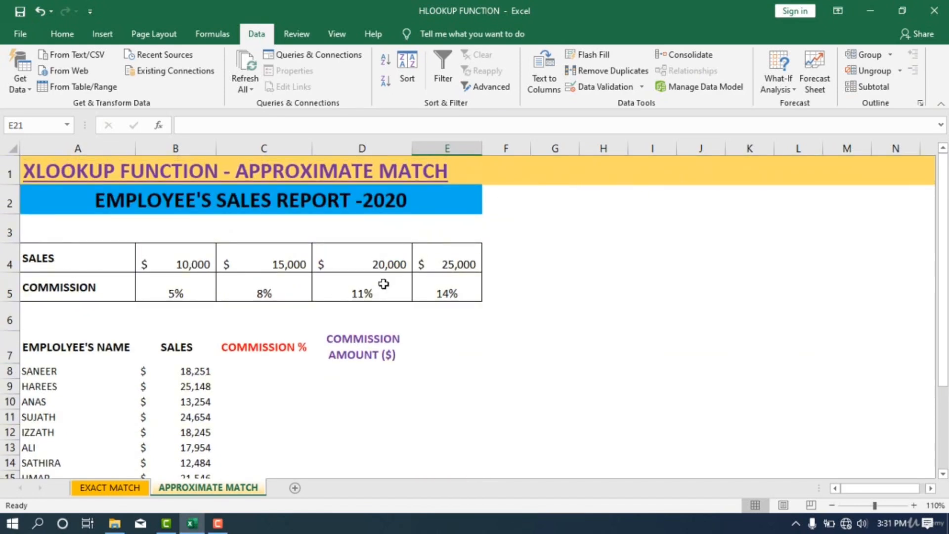
scroll(391, 335, down, 1)
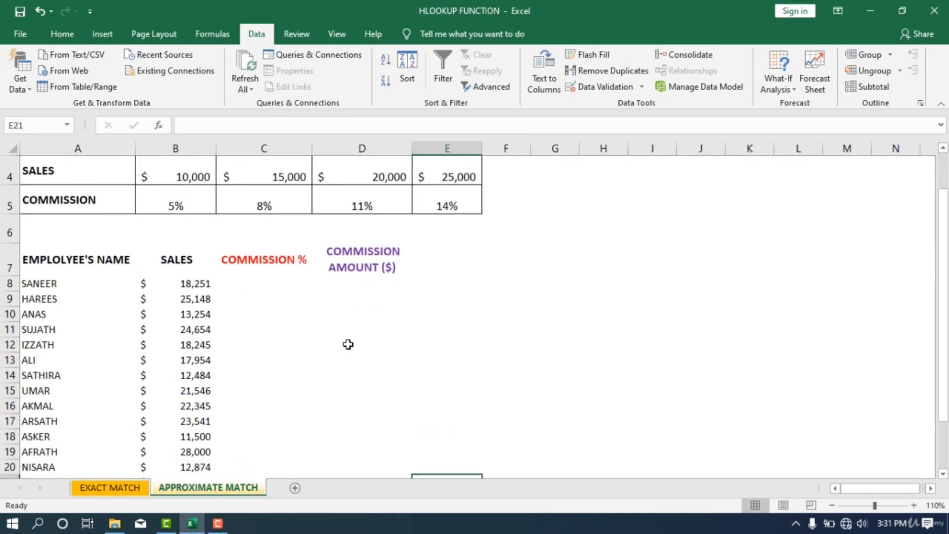
scroll(348, 344, up, 1)
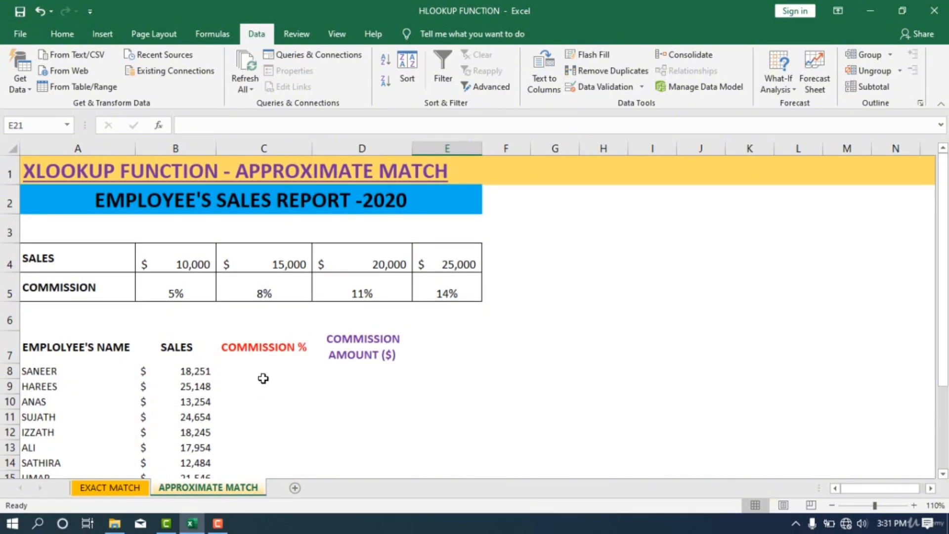
Step: Start an HLOOKUP formula in the first Commission % cell C8 with sales cell B8 as the lookup value
click(261, 379)
click(254, 372)
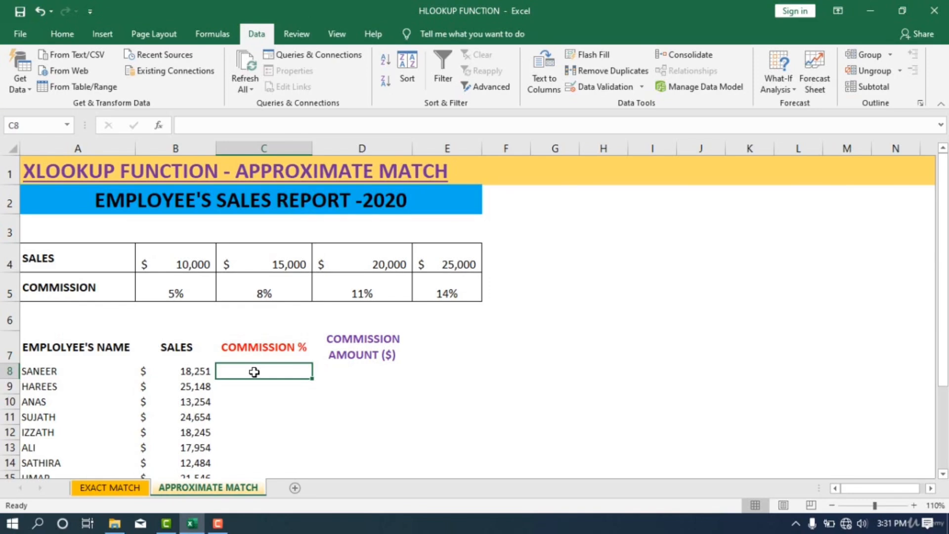
text(=)
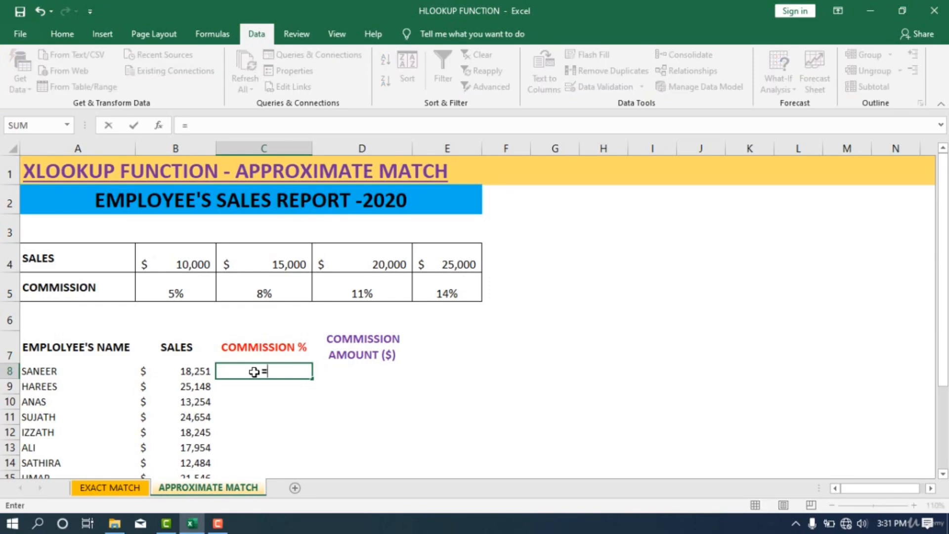
text(H,LOO)
key(BackSpace)
key(BackSpace)
key(BackSpace)
key(BackSpace)
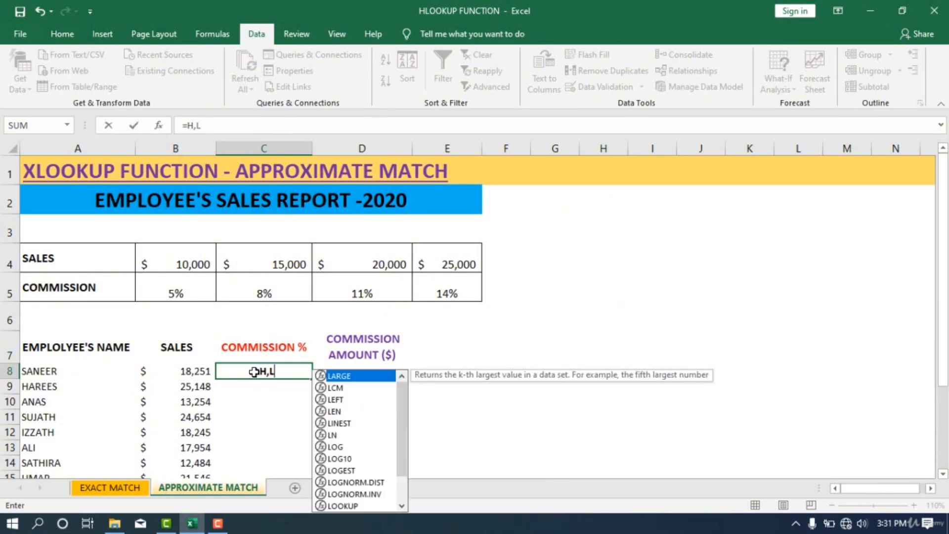
text(LOOKUP)
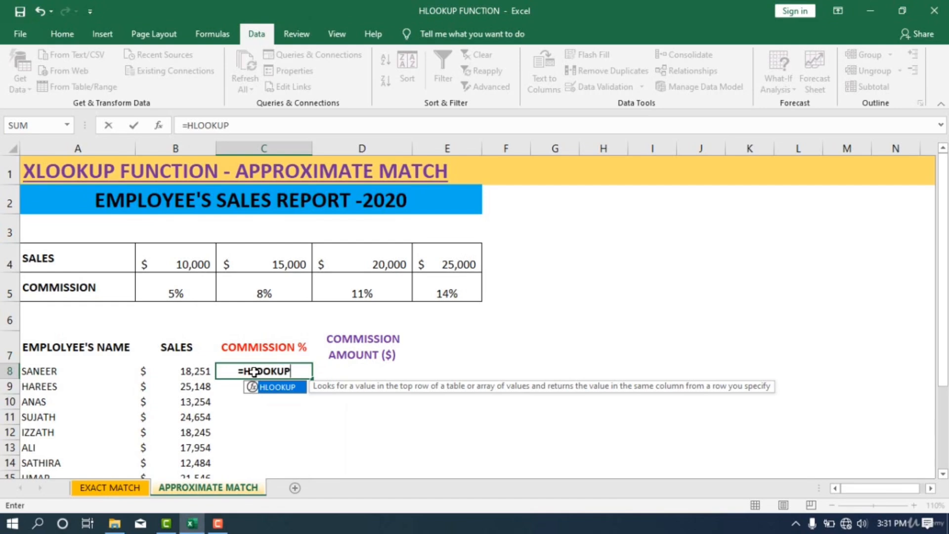
text(()
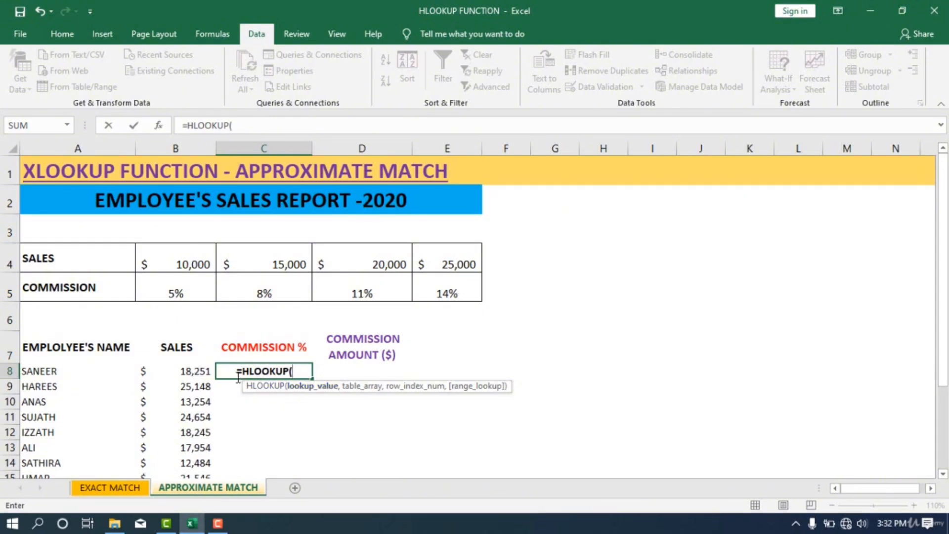
click(182, 374)
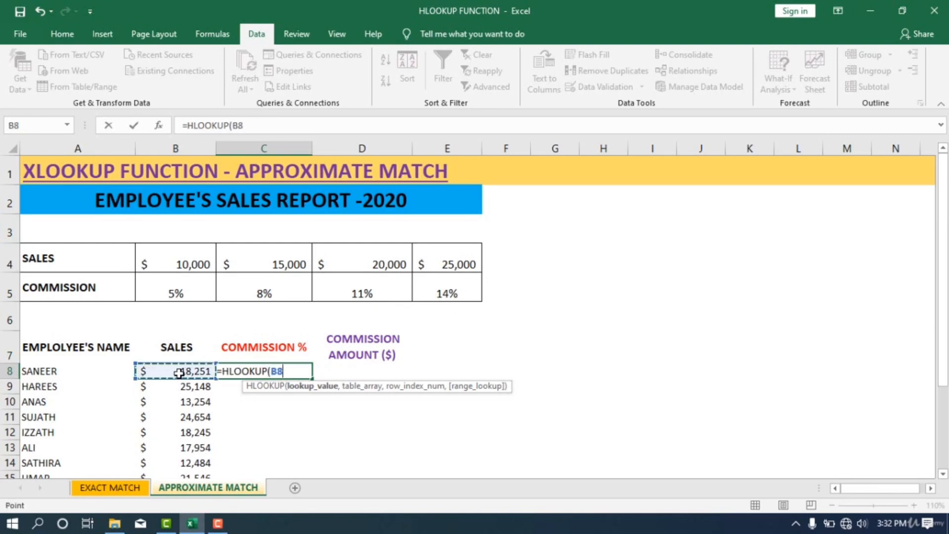
text(,)
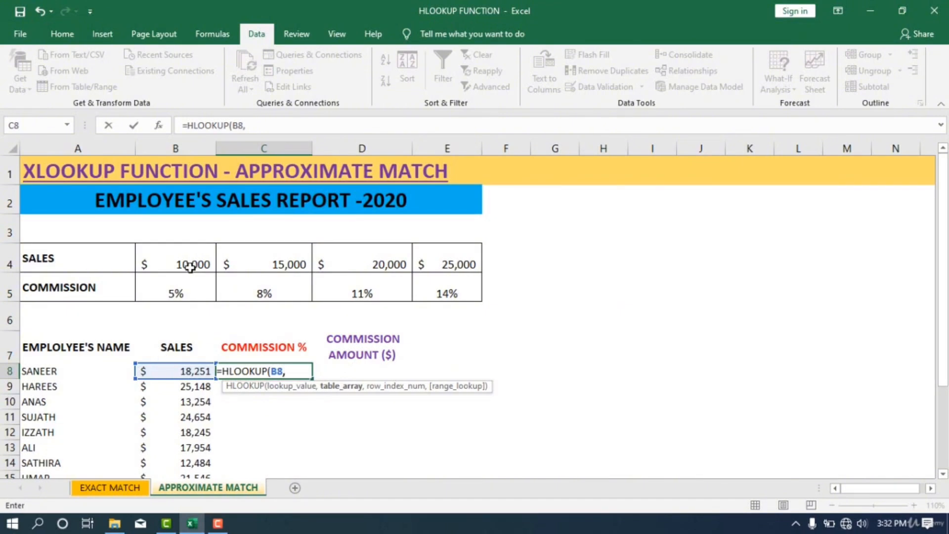
Step: Complete the C8 formula with table array B4:E5, row index 2 and TRUE for an approximate match
drag(190, 266, 430, 297)
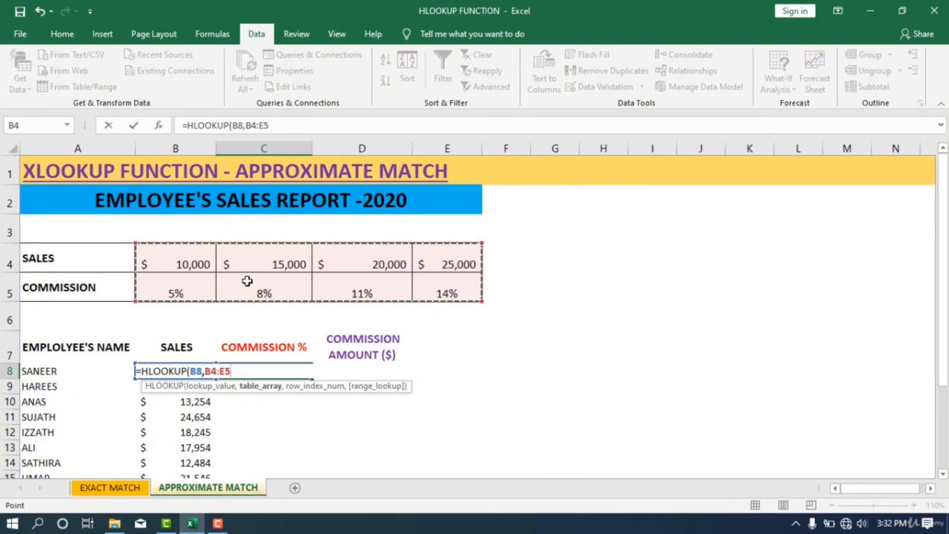
text(,)
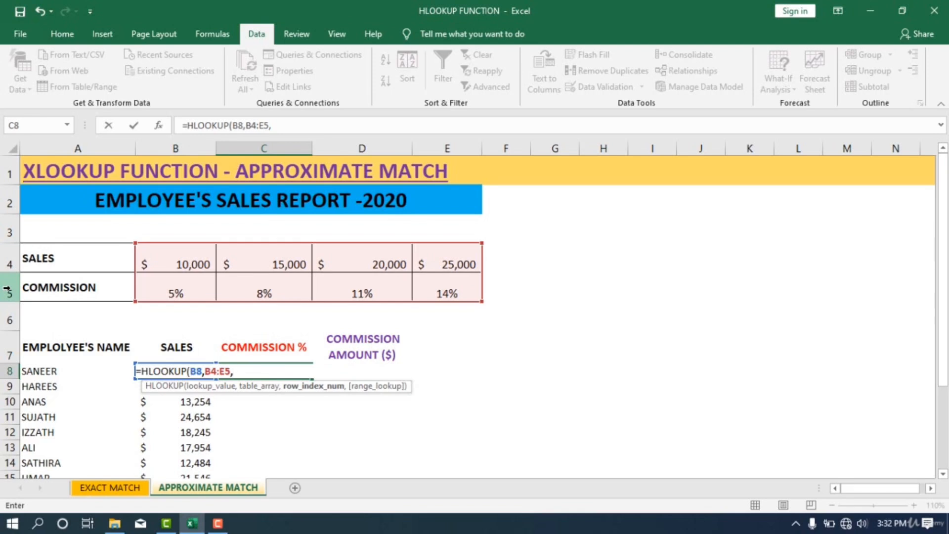
text(2,)
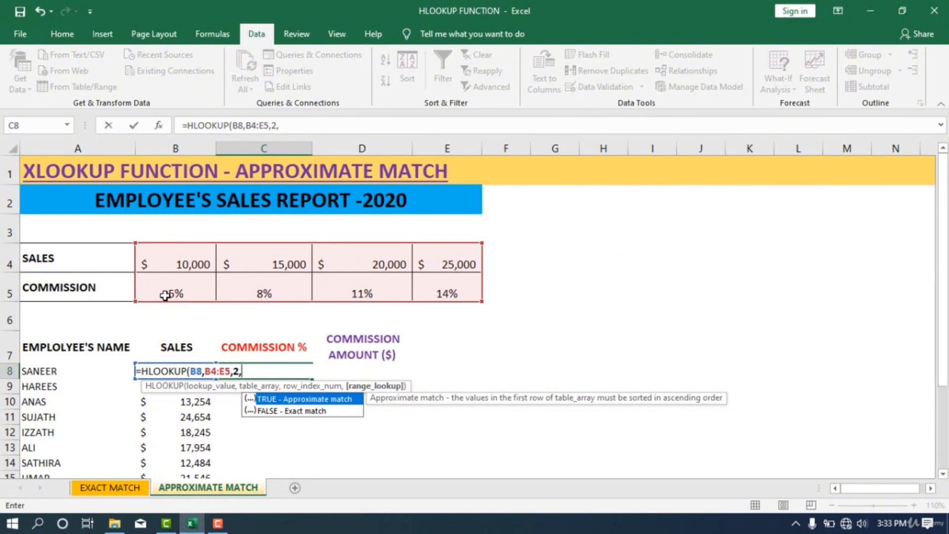
double_click(316, 399)
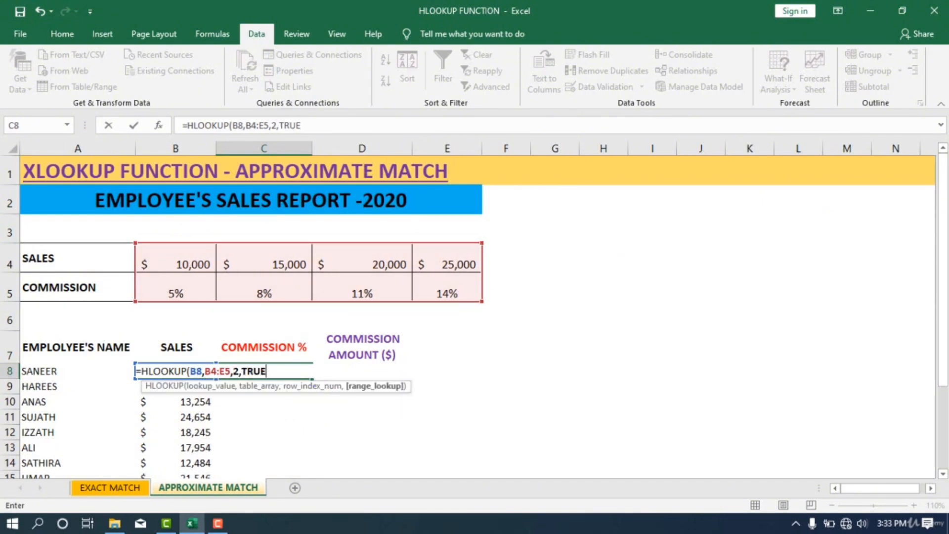
text())
key(Return)
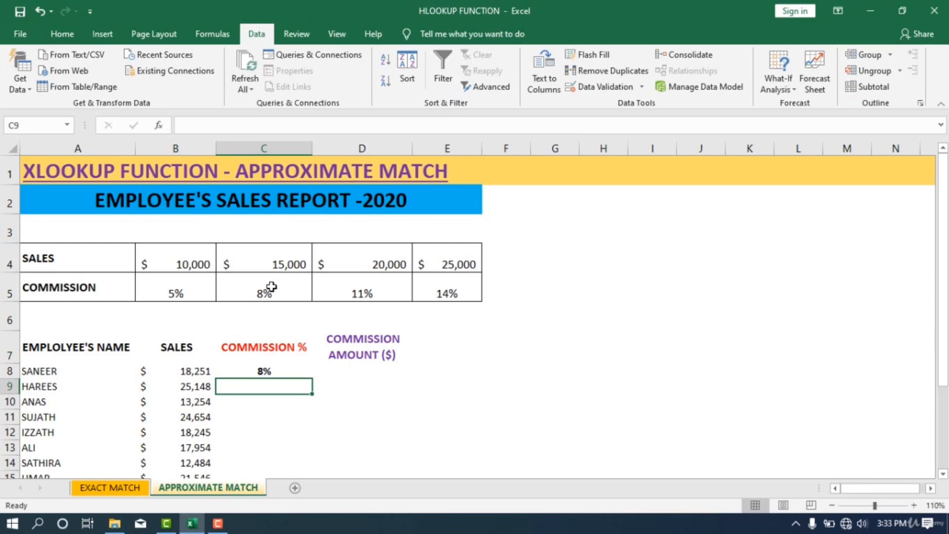
Step: Make the table array in the C8 HLOOKUP formula absolute as $B$4:$E$5
click(264, 369)
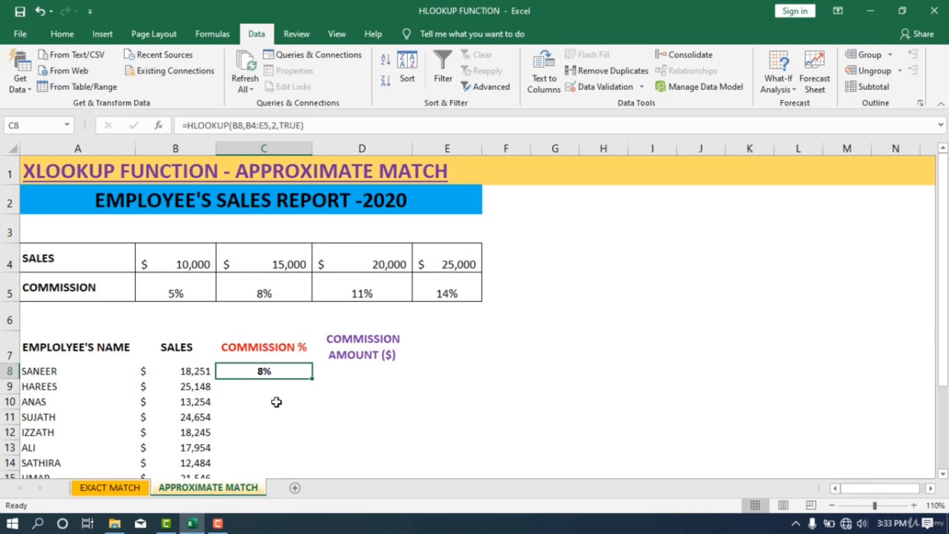
double_click(287, 373)
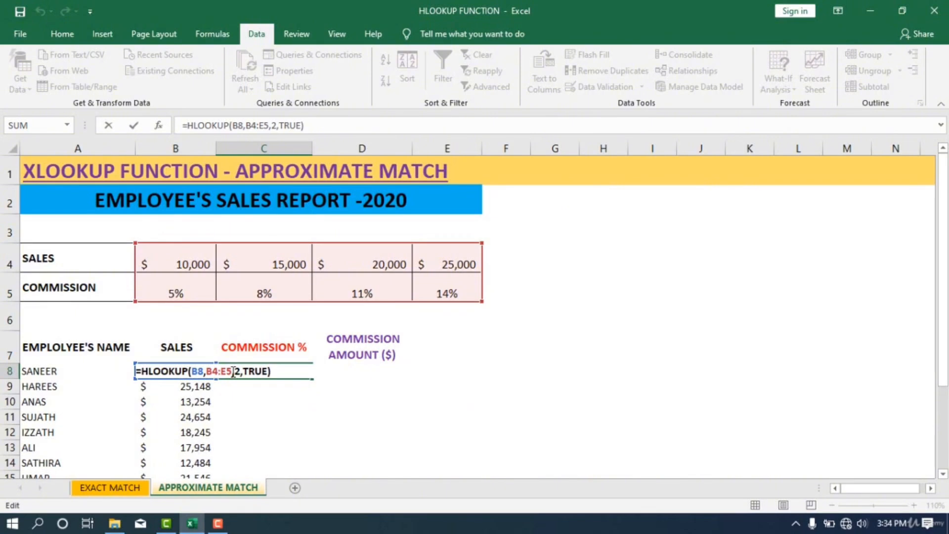
drag(232, 371, 205, 371)
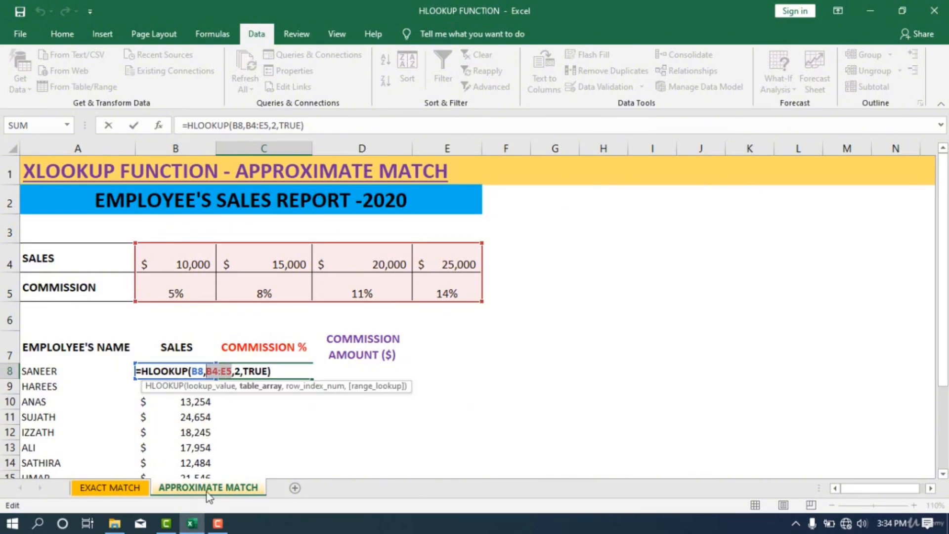
key(F4)
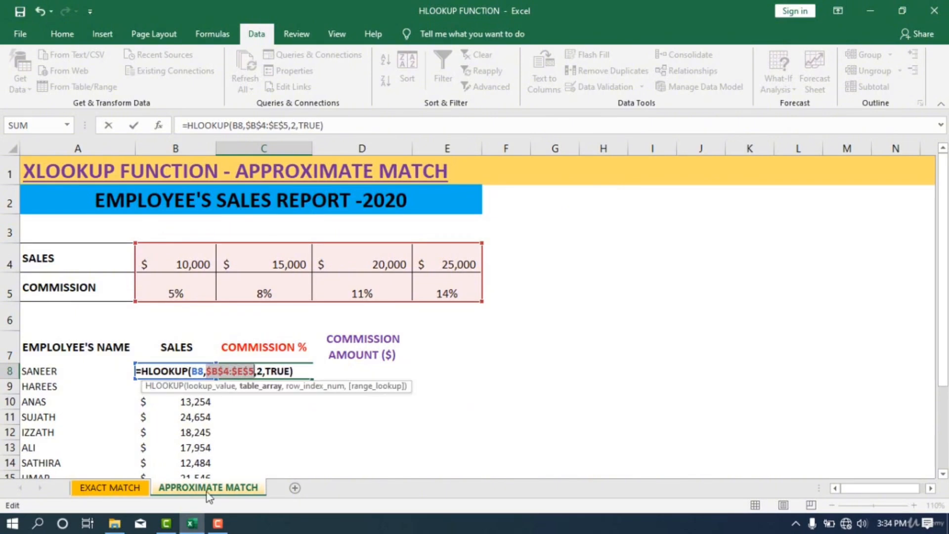
click(262, 372)
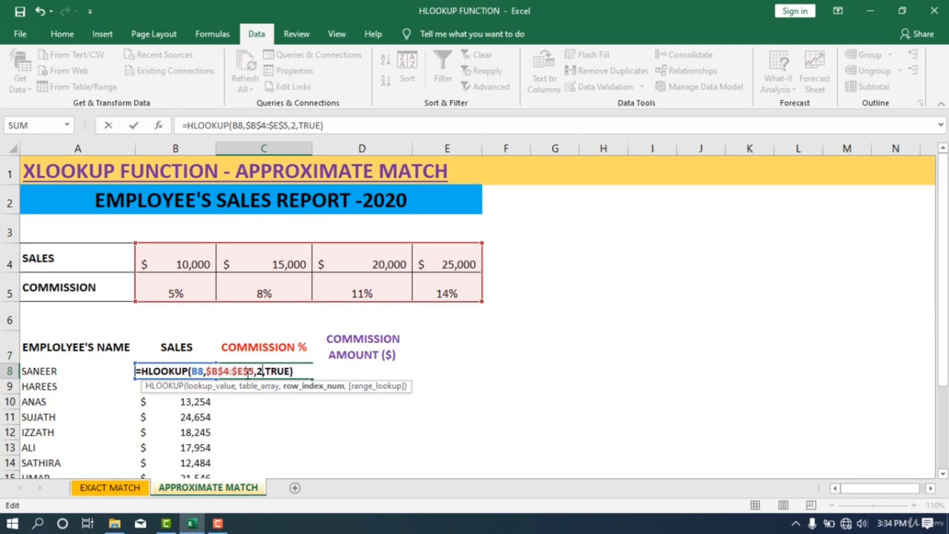
click(248, 372)
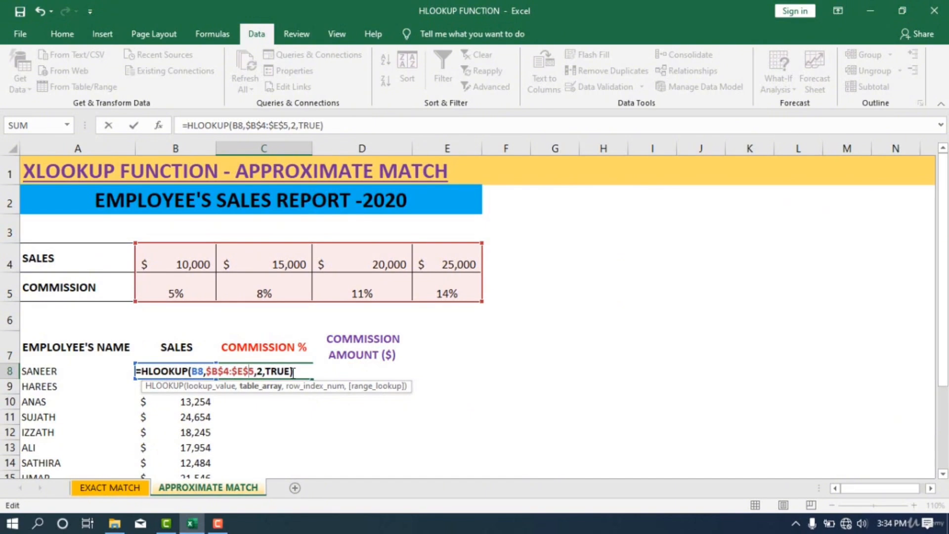
key(Return)
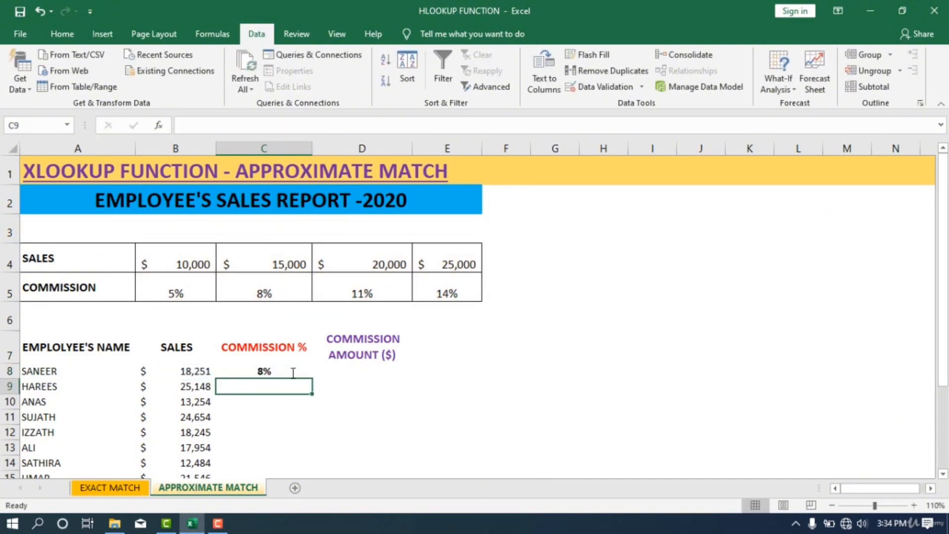
Step: Fill the C8 commission formula down the Commission % column to C27 and check the results in C9 and C10
click(293, 372)
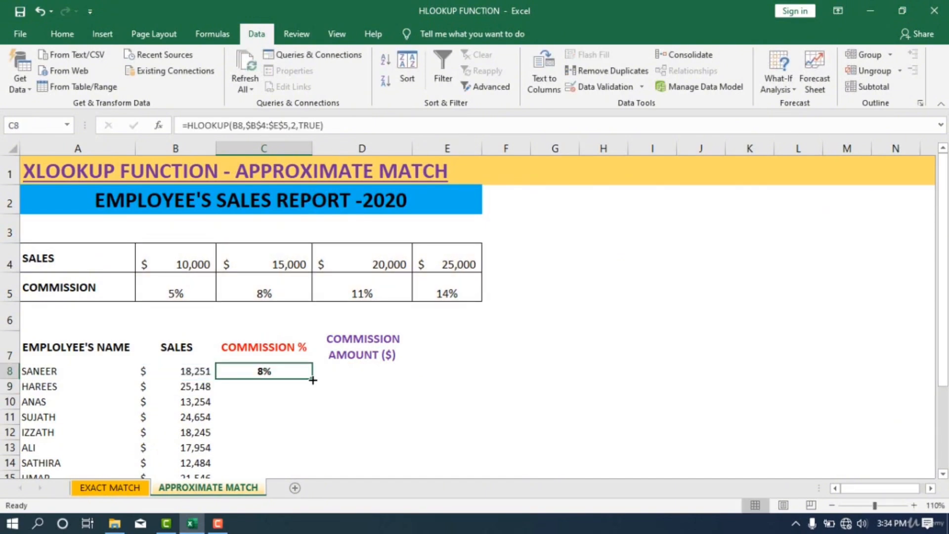
double_click(312, 380)
scroll(250, 385, down, 3)
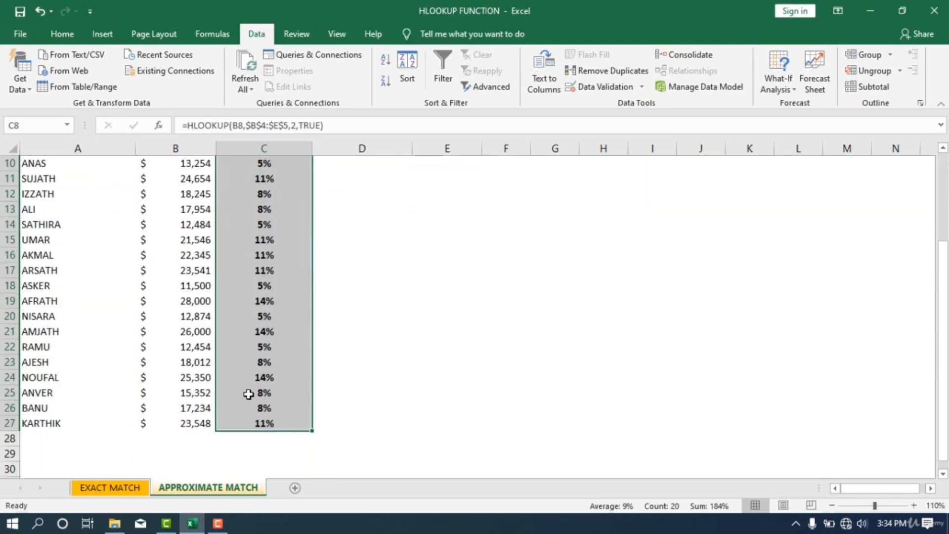
scroll(249, 394, up, 3)
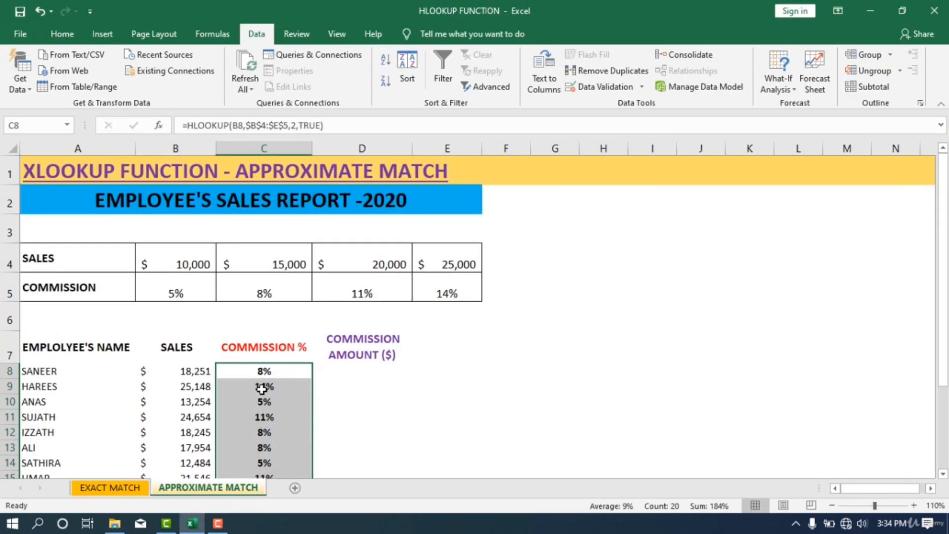
click(262, 388)
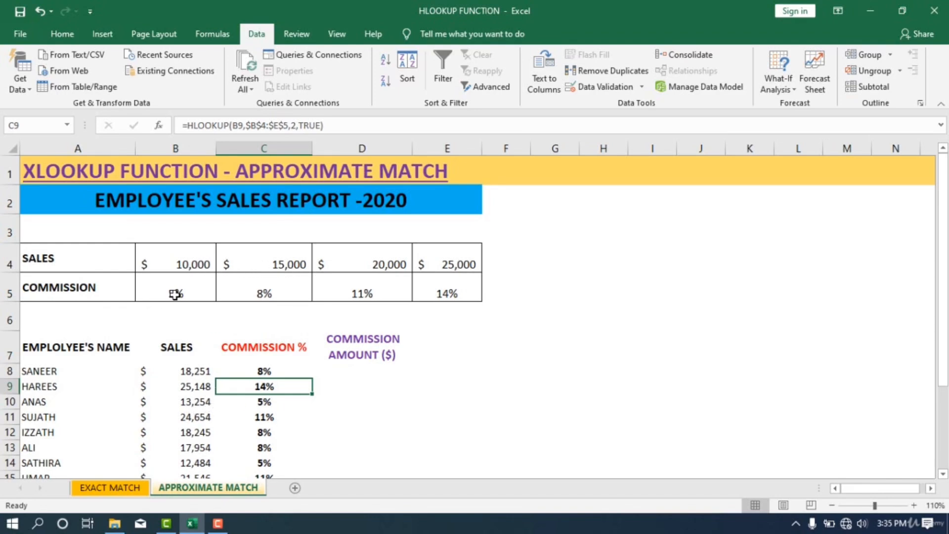
click(268, 402)
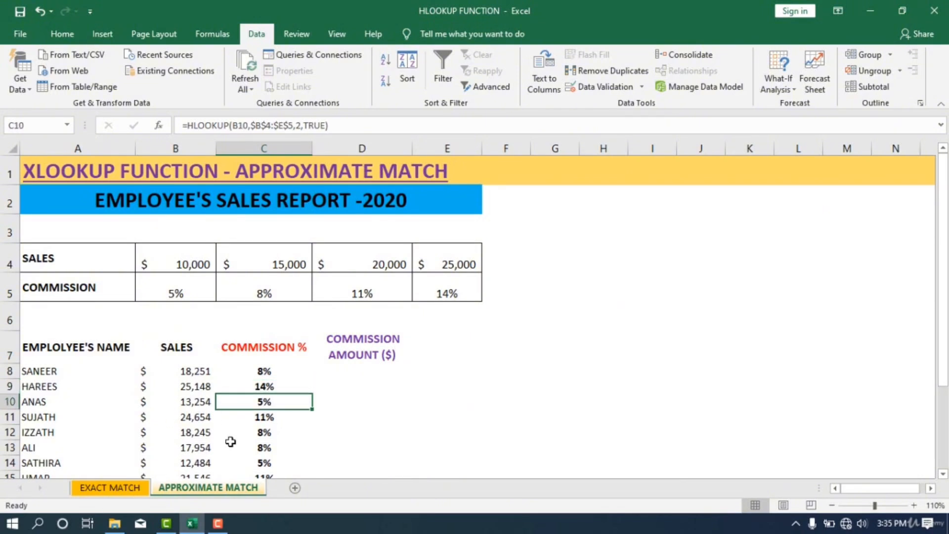
Step: Enter the formula =B8*C8 in the first Commission Amount cell D8 to multiply sales by the commission percentage
scroll(230, 441, down, 1)
scroll(231, 442, up, 1)
click(342, 374)
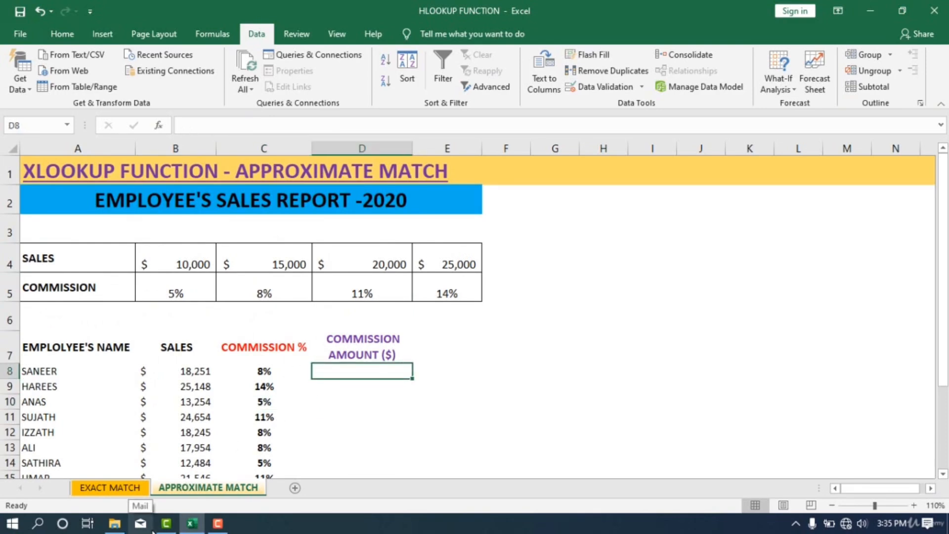
text(=)
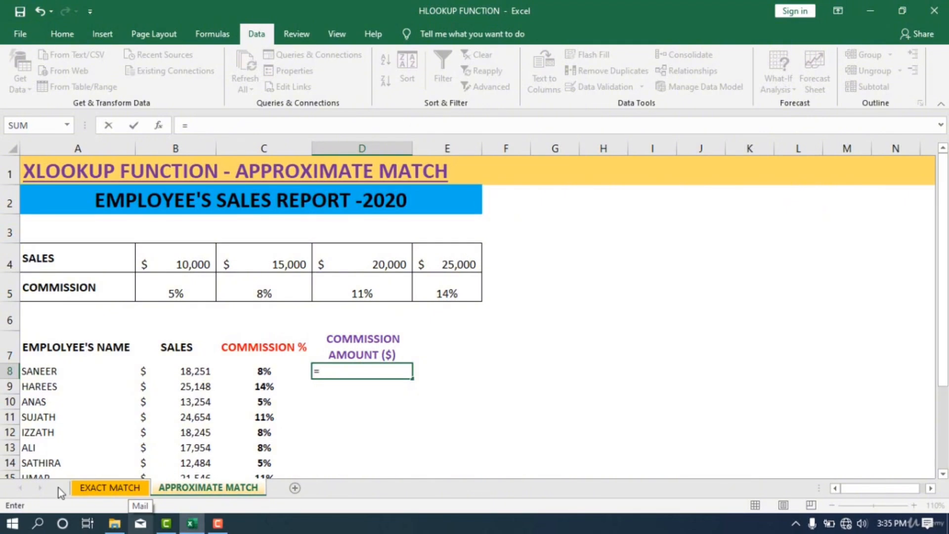
click(186, 372)
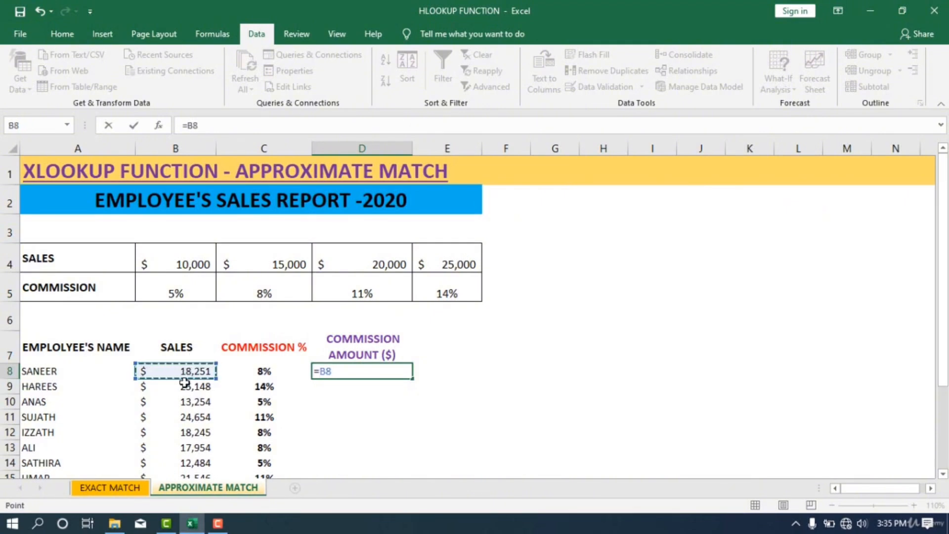
text(*)
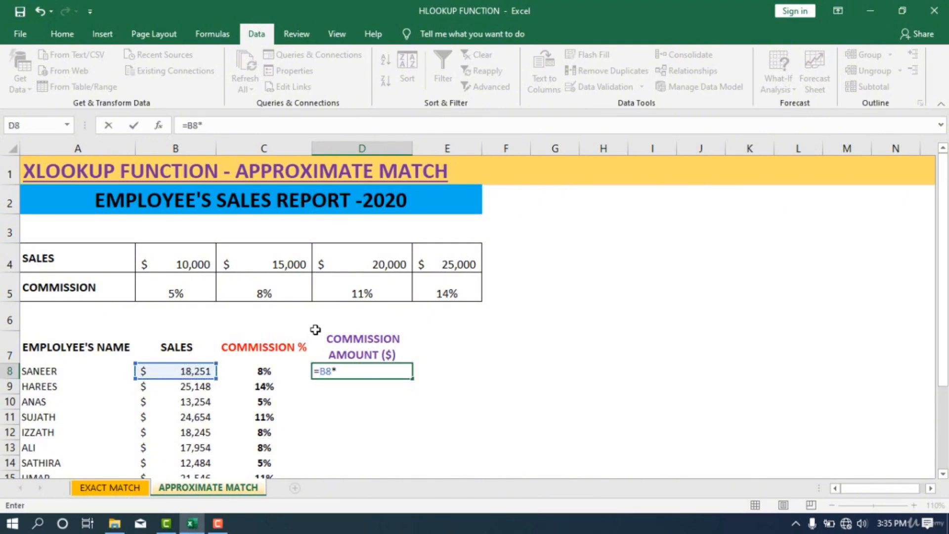
click(262, 370)
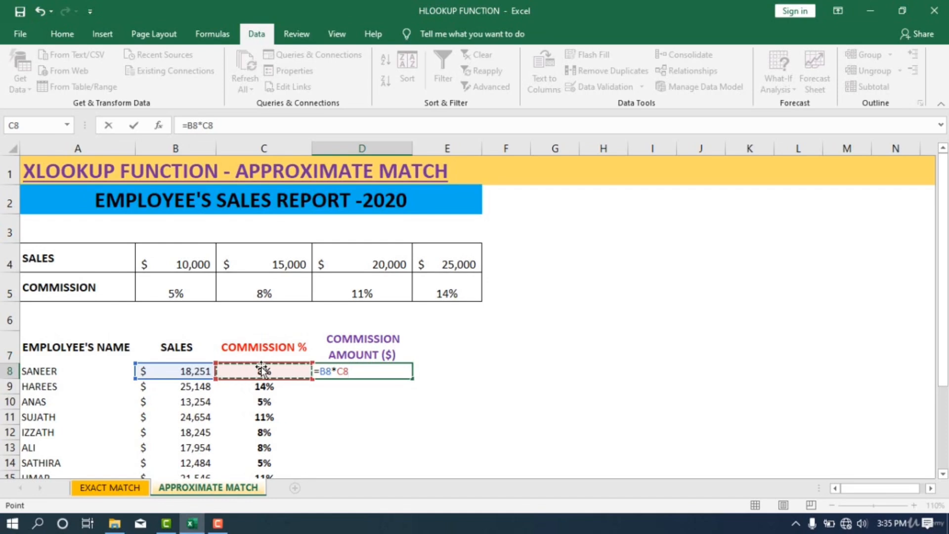
key(Return)
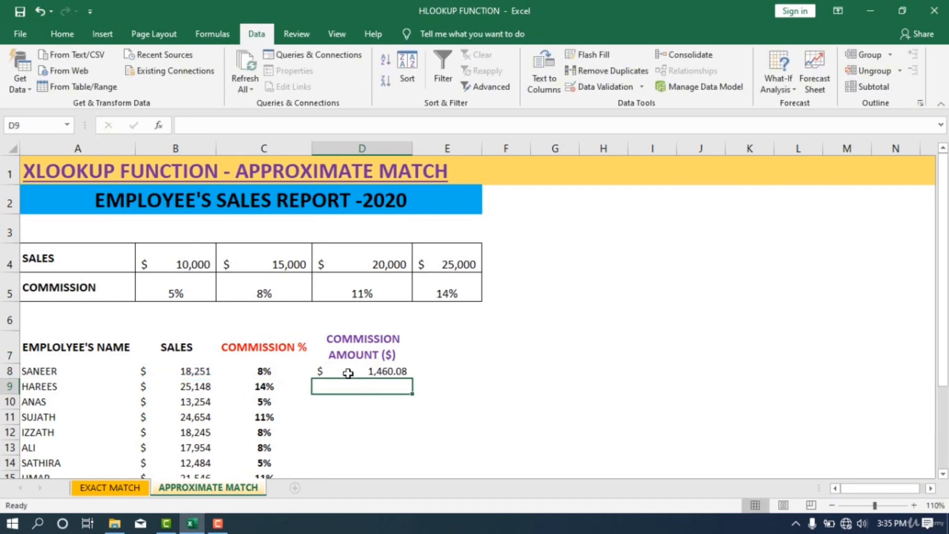
Step: Fill the D8 commission amount formula down the Commission Amount column to D27 and review the filled rows
click(348, 373)
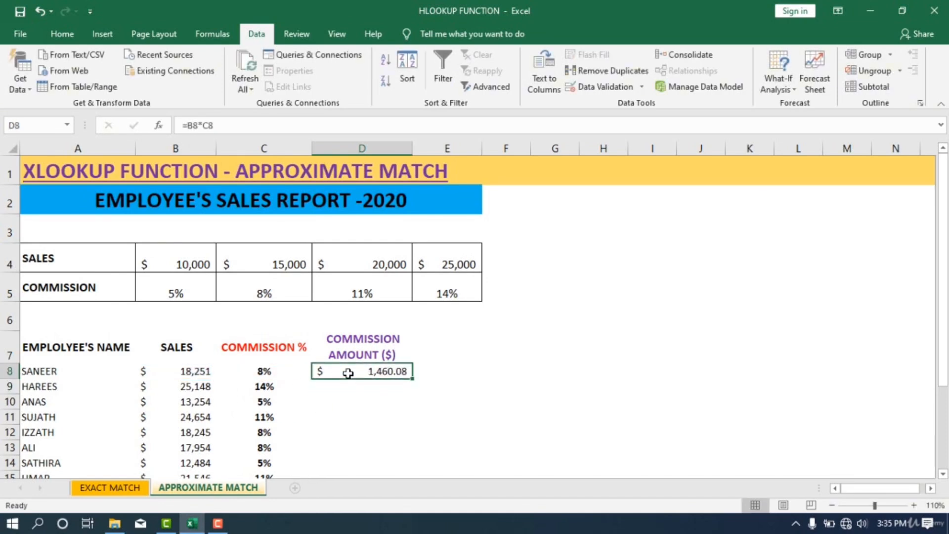
double_click(414, 380)
scroll(415, 381, down, 5)
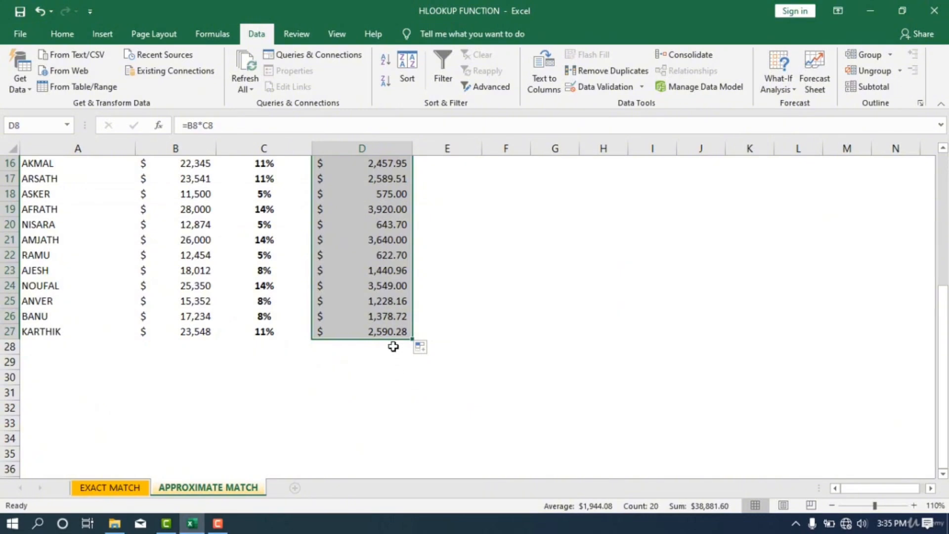
scroll(390, 336, up, 1)
scroll(408, 345, down, 2)
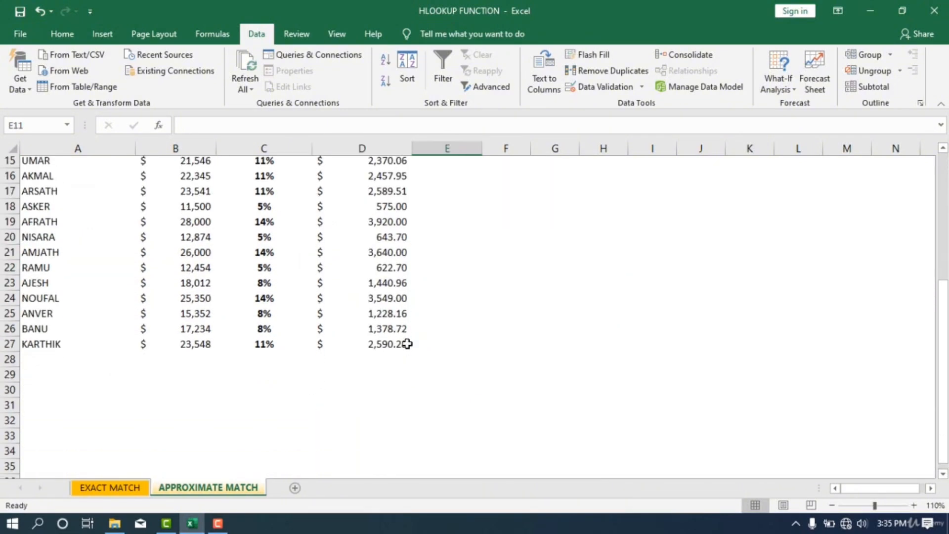
scroll(408, 344, up, 4)
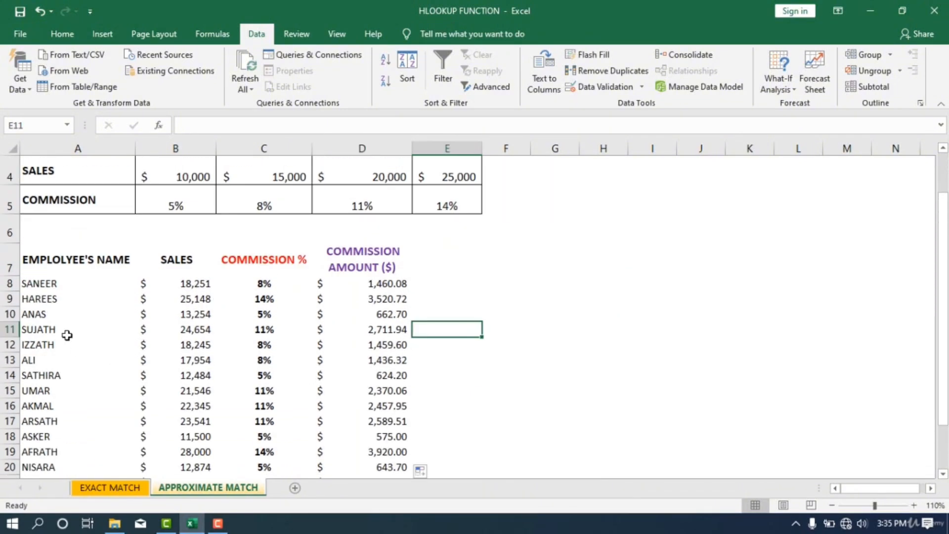
click(549, 296)
scroll(210, 326, up, 1)
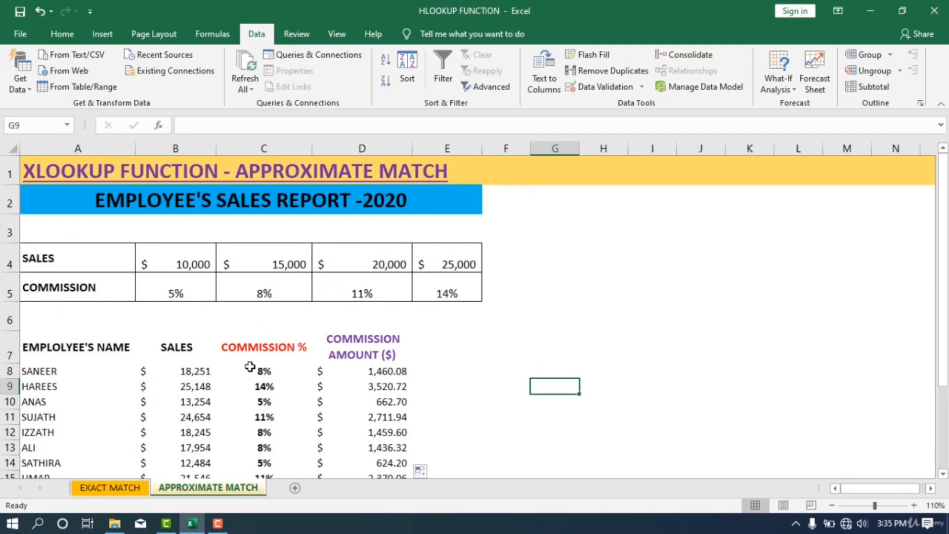
scroll(253, 376, down, 2)
scroll(250, 366, up, 2)
Step: Set the commission rates in B5:E5 to 10%, 20%, 30% and 40% and check the recalculated commission columns
click(178, 294)
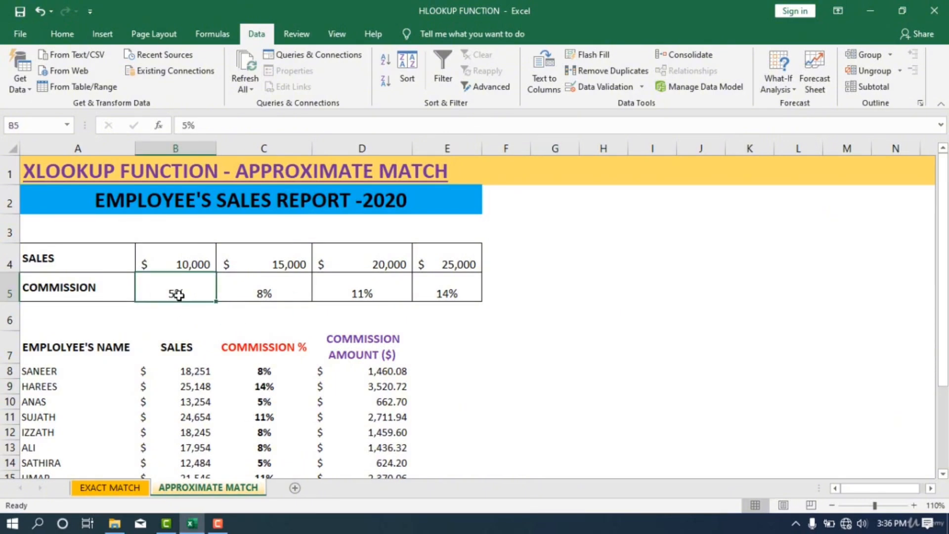
text(10)
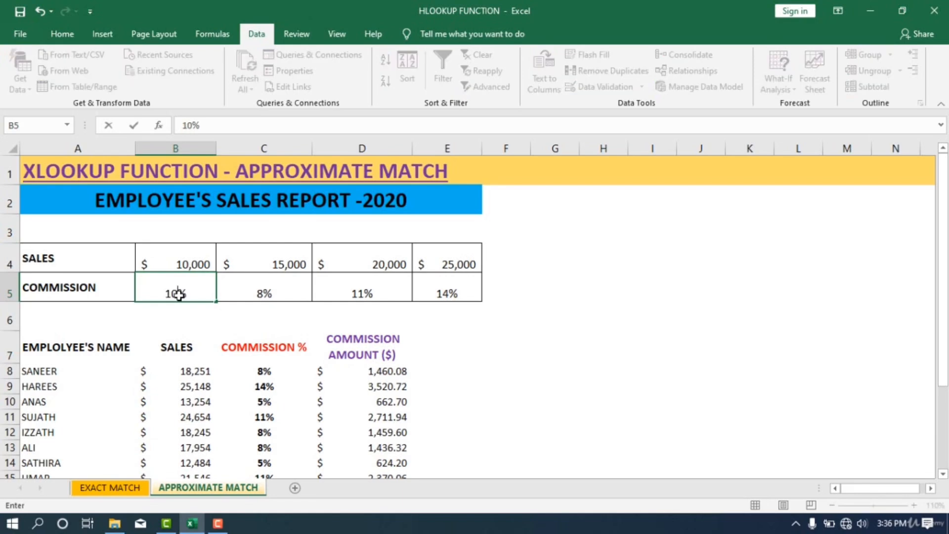
key(Tab)
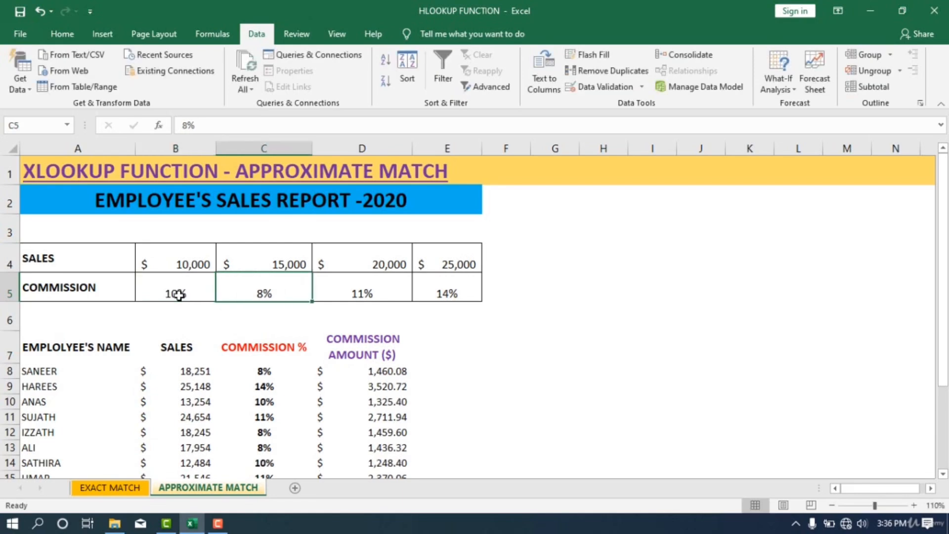
text(20)
key(Tab)
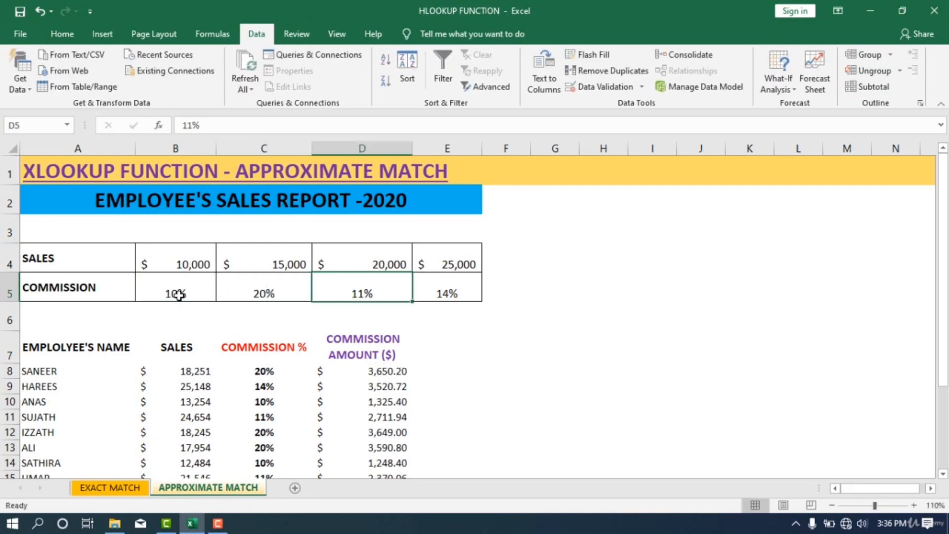
text(30)
key(Tab)
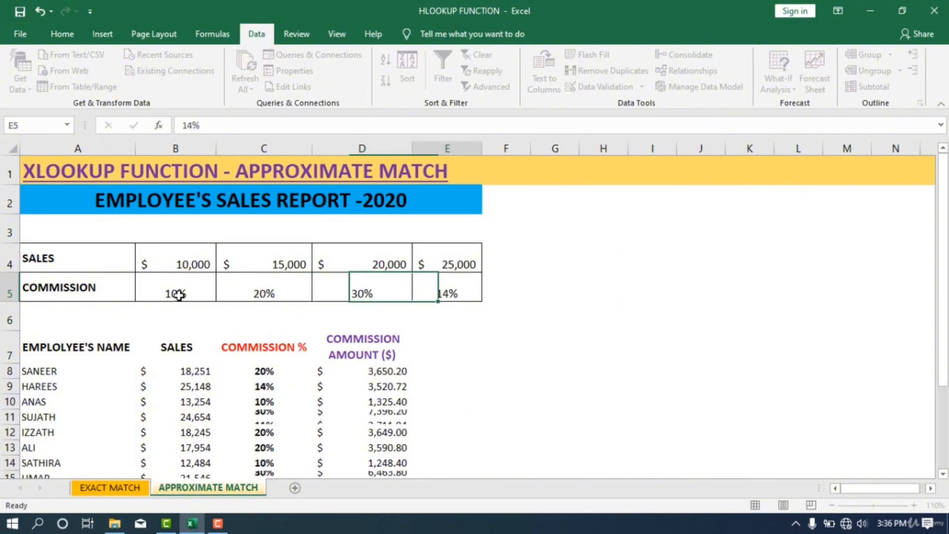
text(40)
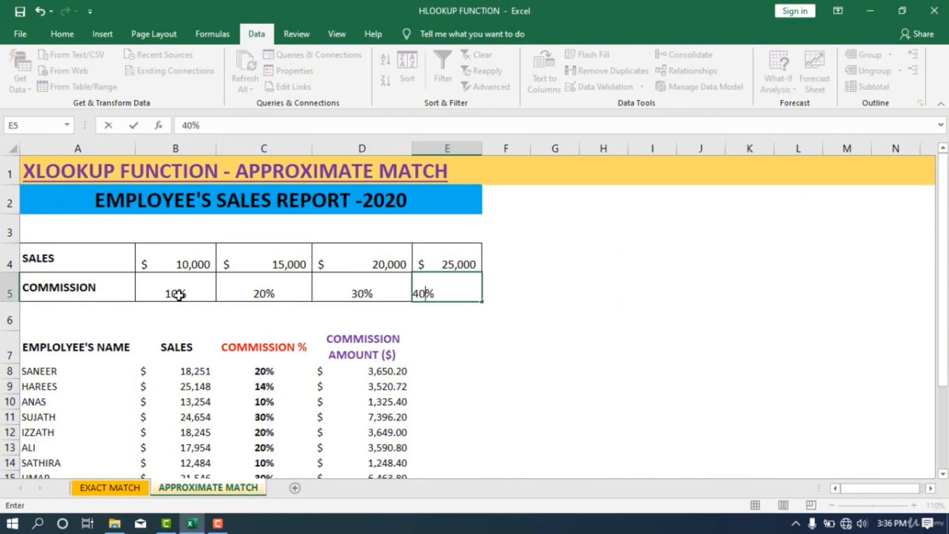
key(Return)
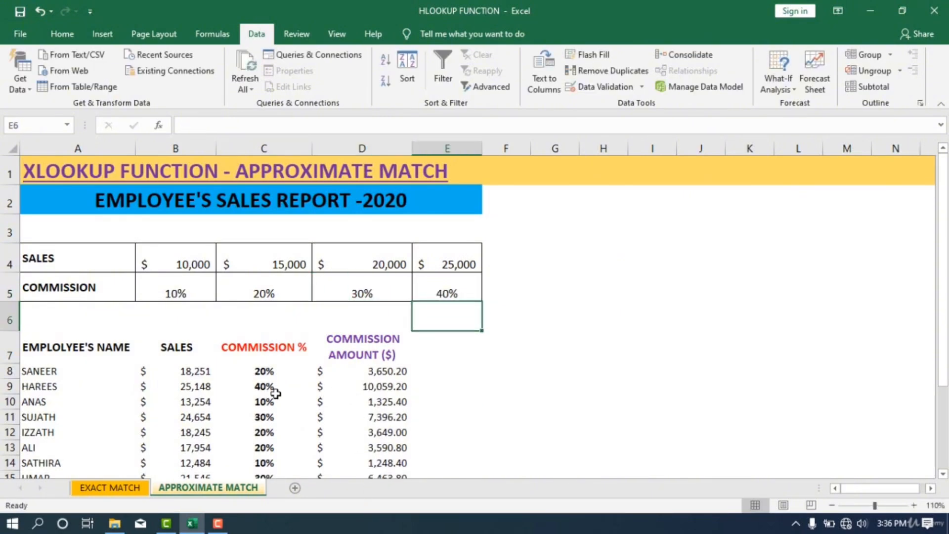
scroll(274, 394, down, 5)
scroll(273, 393, up, 4)
scroll(274, 390, up, 1)
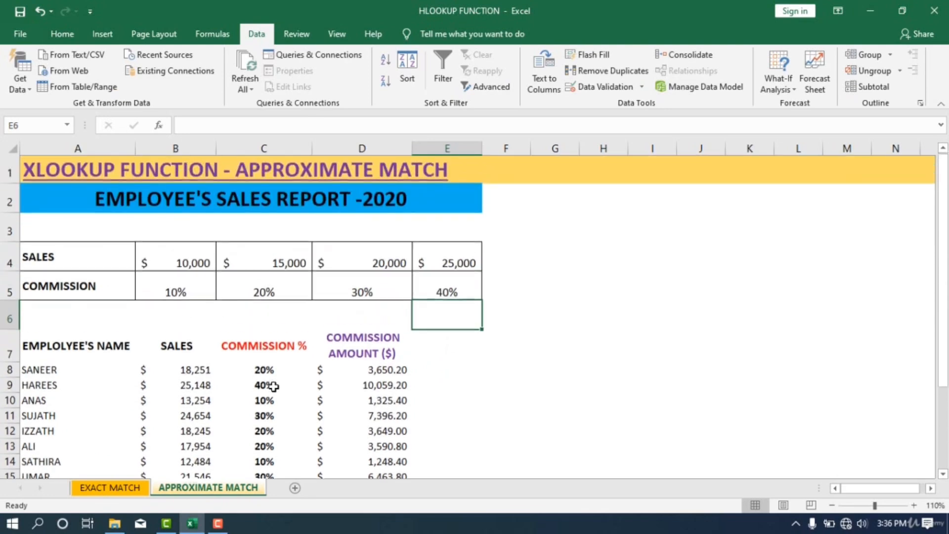
Step: Set the commission rates in B5:E5 back to 5%, 8%, 11% and 14%
click(183, 293)
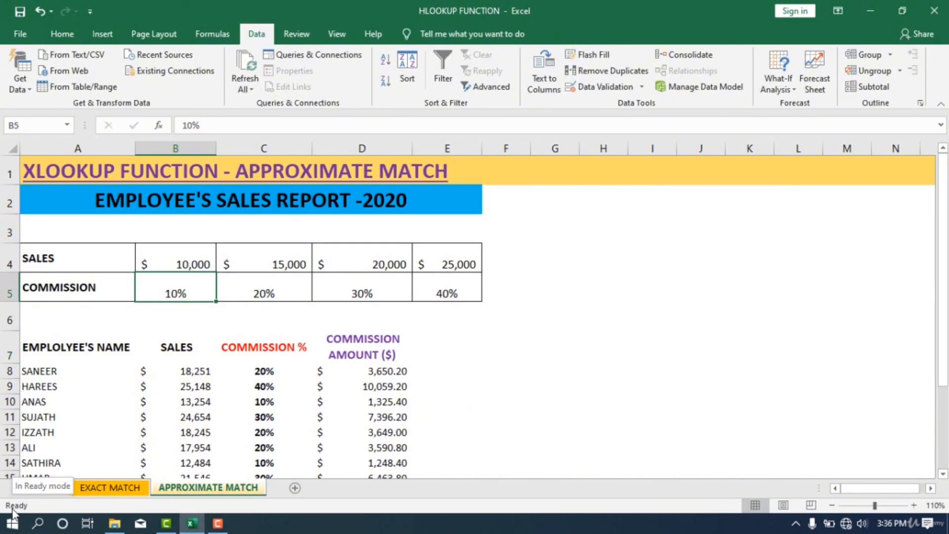
text(5)
key(Tab)
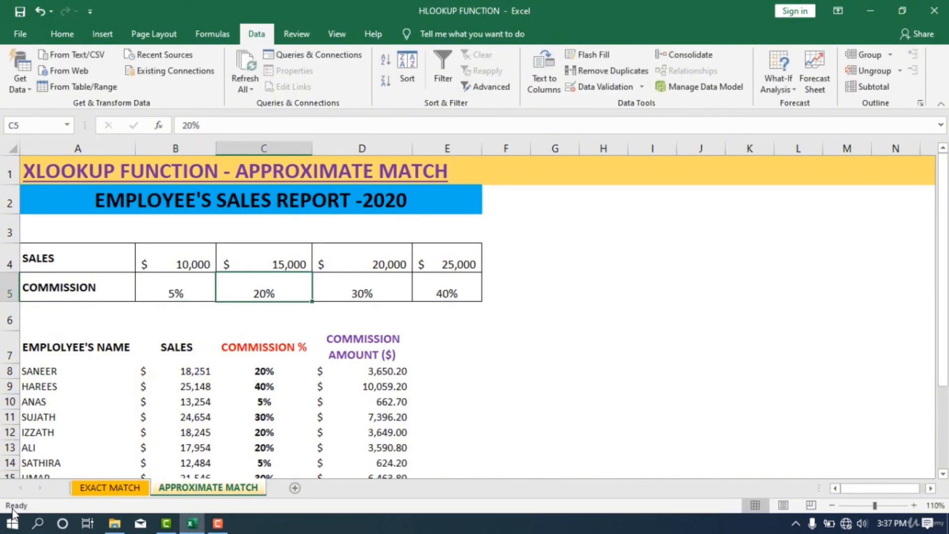
text(8)
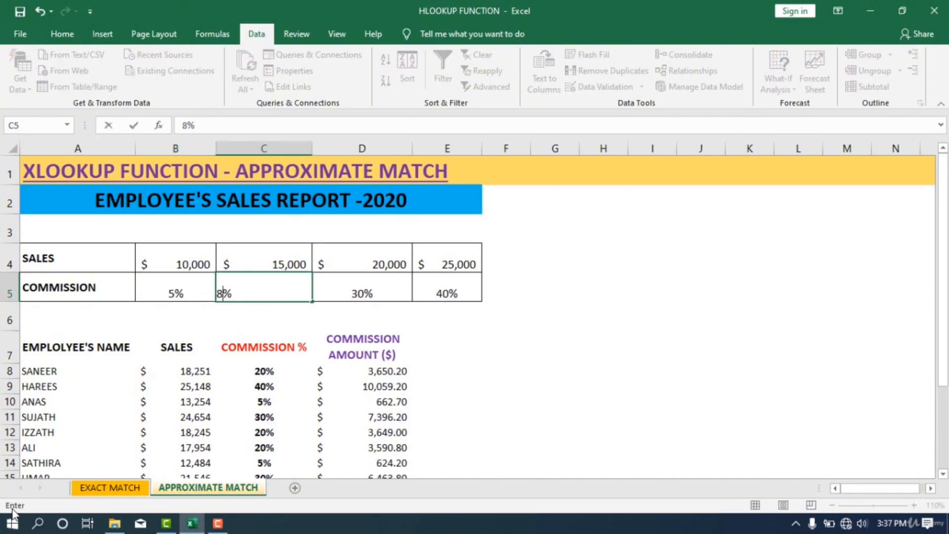
key(Tab)
text(11)
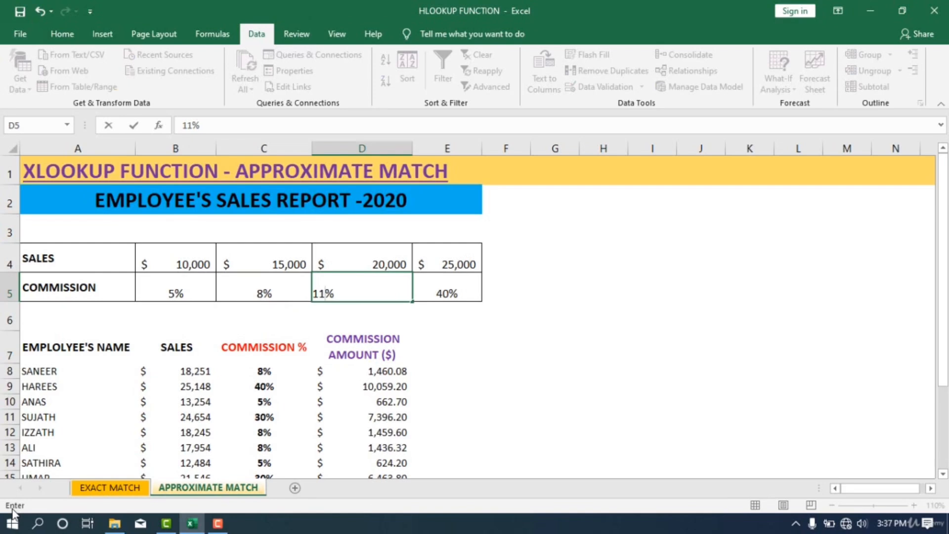
key(Tab)
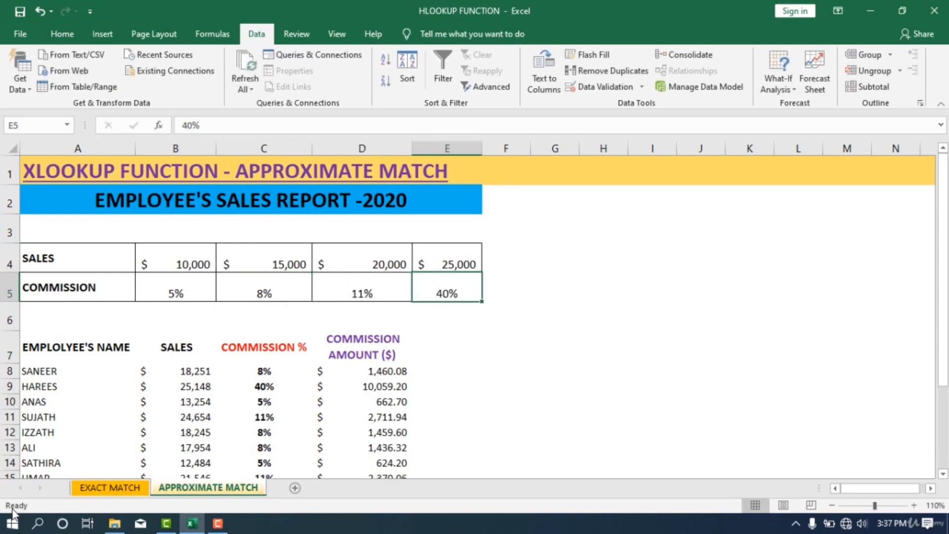
text(14)
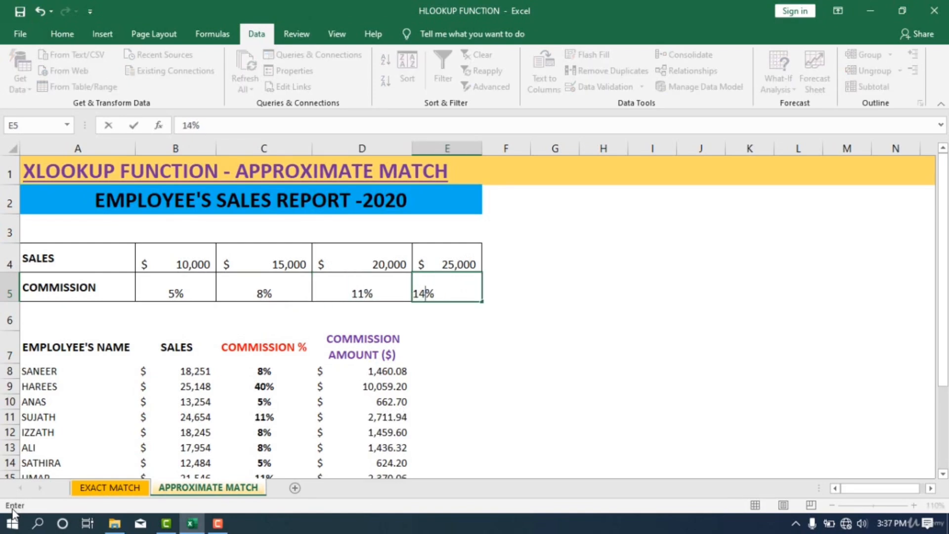
key(Return)
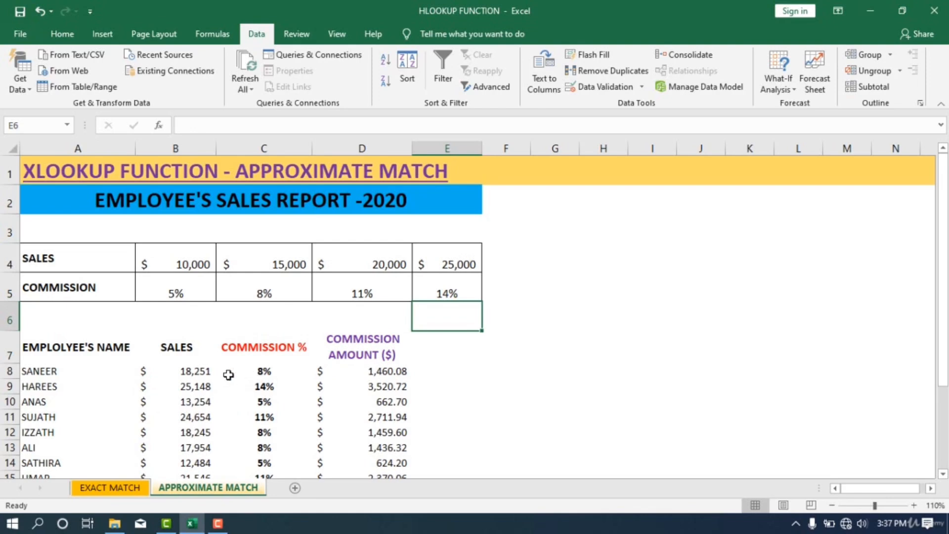
Step: Set the first employee's sales in B8 to 5000 to test a figure below the lowest sales threshold
click(192, 282)
scroll(191, 297, down, 1)
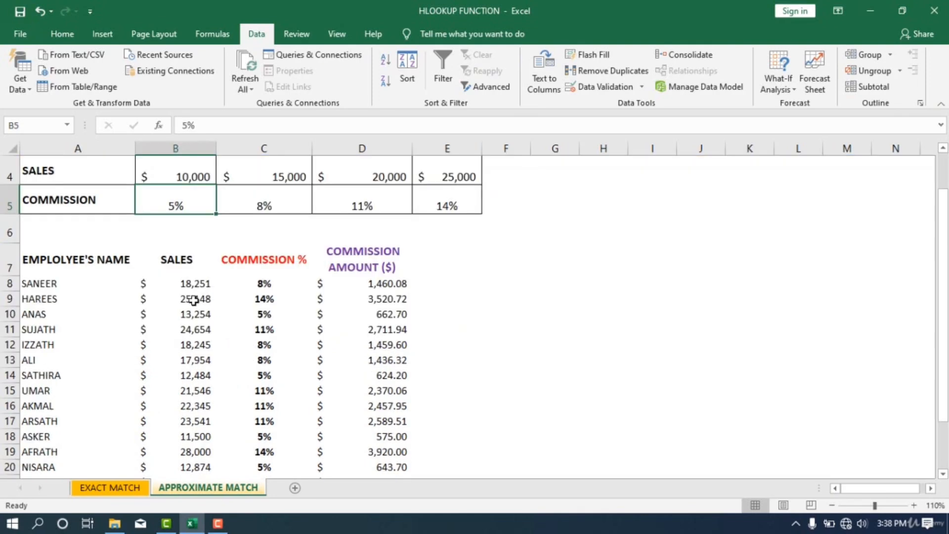
scroll(191, 297, up, 1)
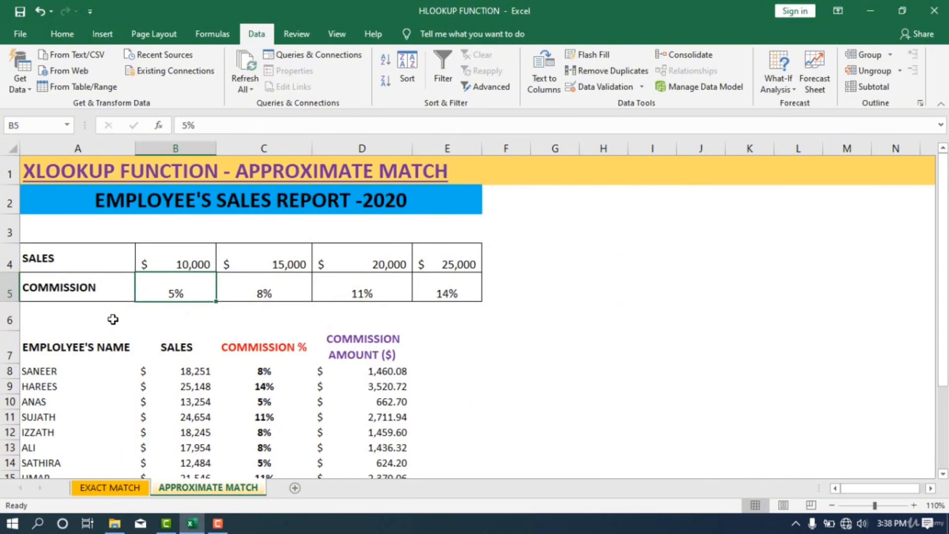
scroll(143, 329, down, 1)
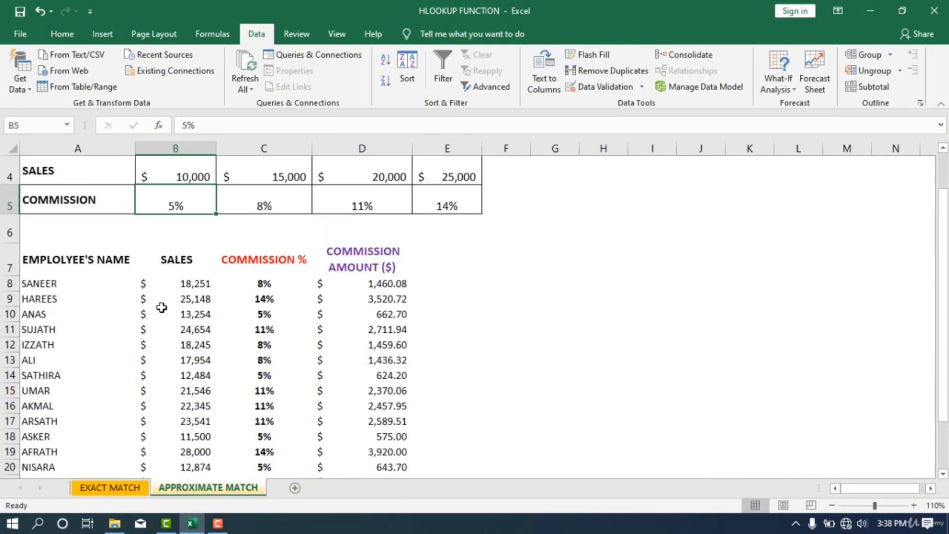
scroll(168, 297, up, 1)
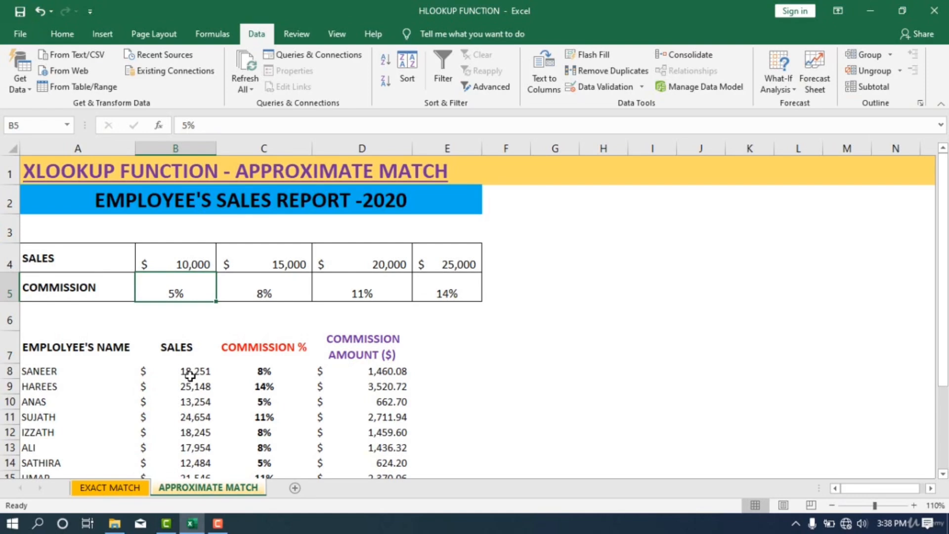
click(191, 376)
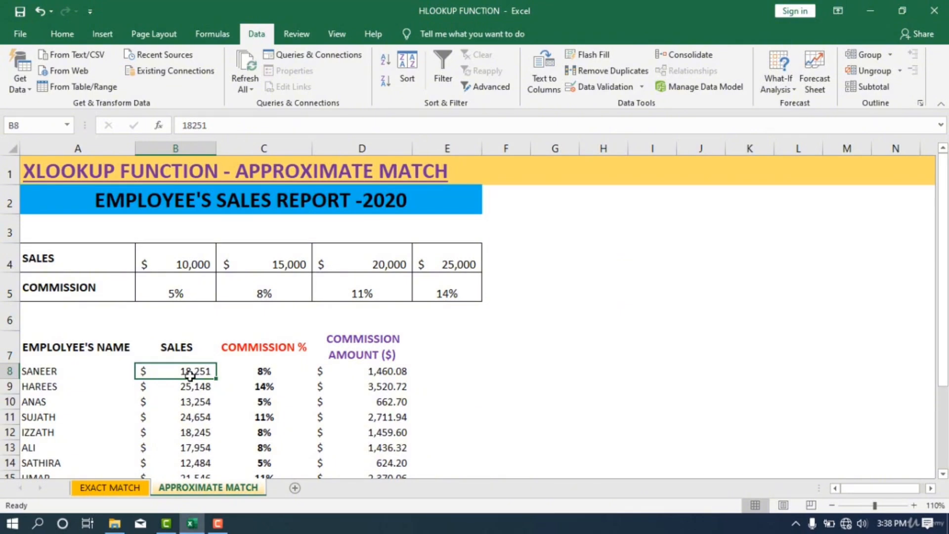
text(5000)
key(Return)
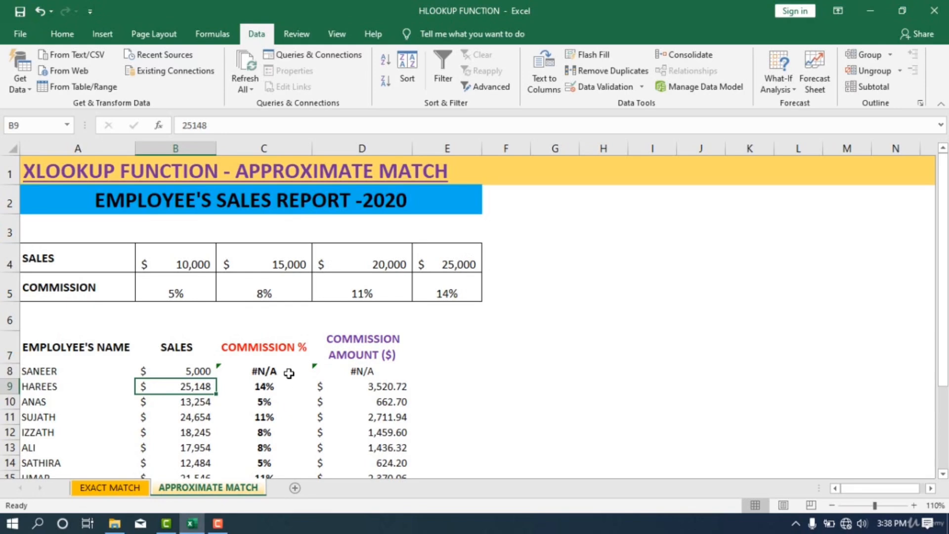
Step: Undo the test change to the sales figure in B8
click(187, 369)
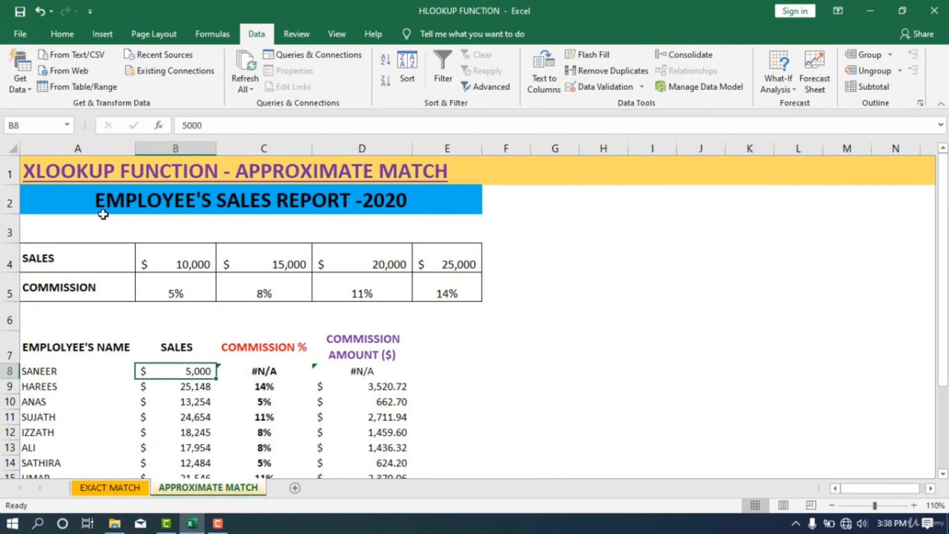
click(38, 10)
click(589, 360)
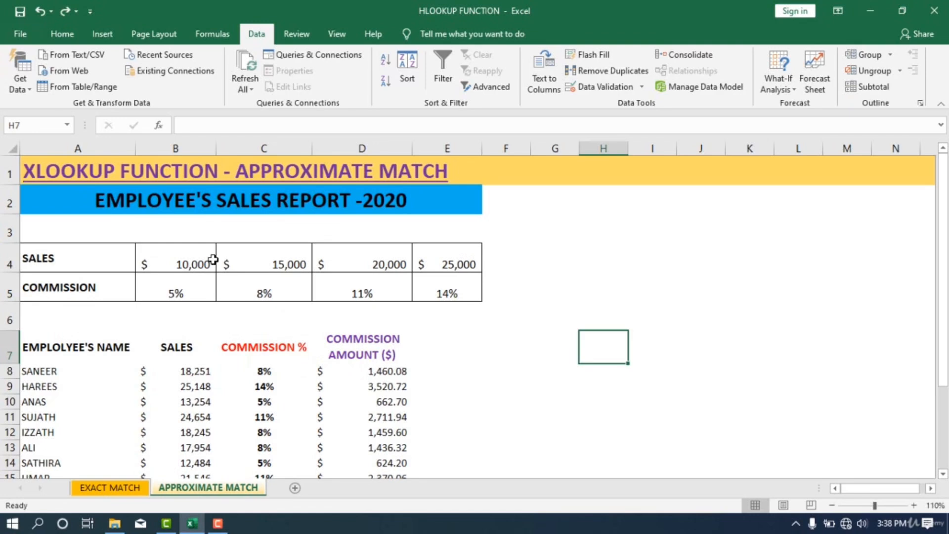
Step: Examine the sales thresholds in B4, C4 and D4 that define the commission brackets
click(212, 260)
click(280, 262)
click(210, 263)
click(284, 258)
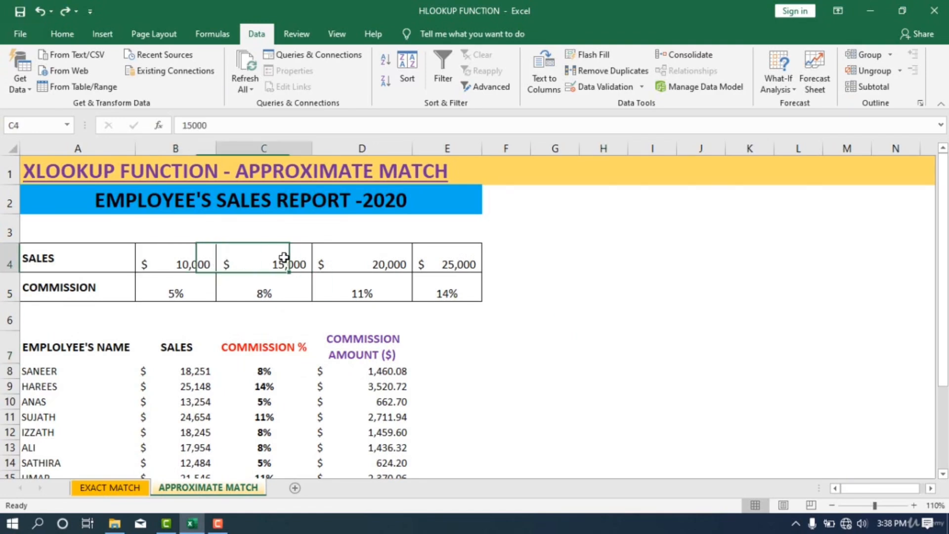
click(320, 263)
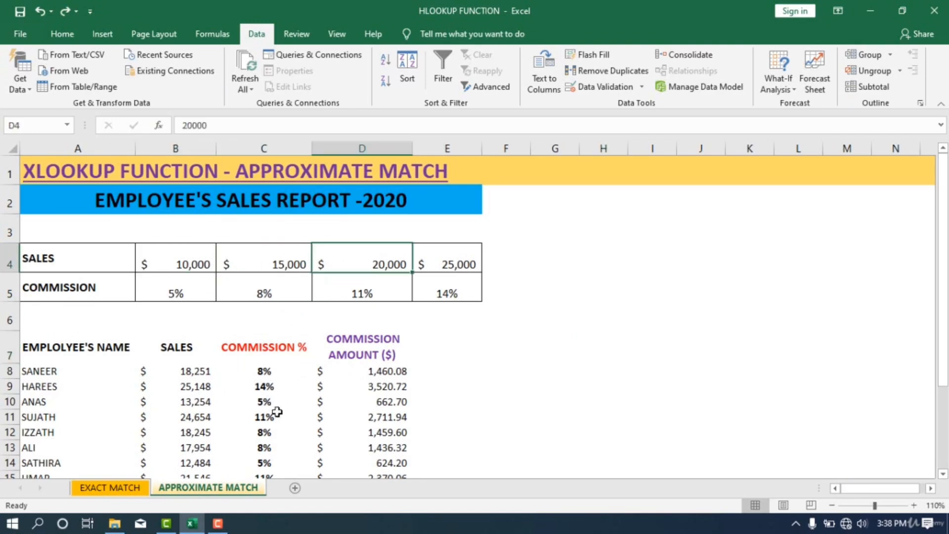